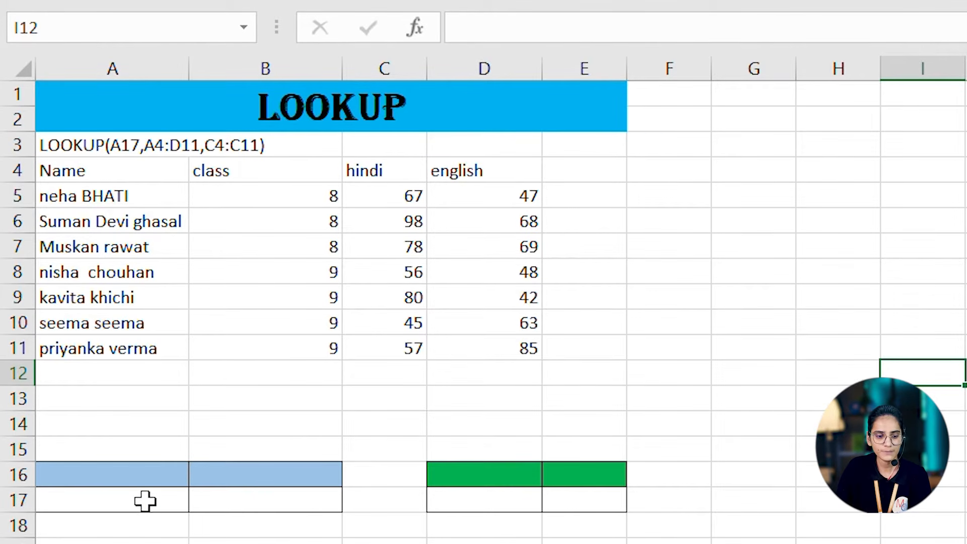
# - Label the blue header cells with "name" in A16 and "class" in B16
pyautogui.click(127, 474)
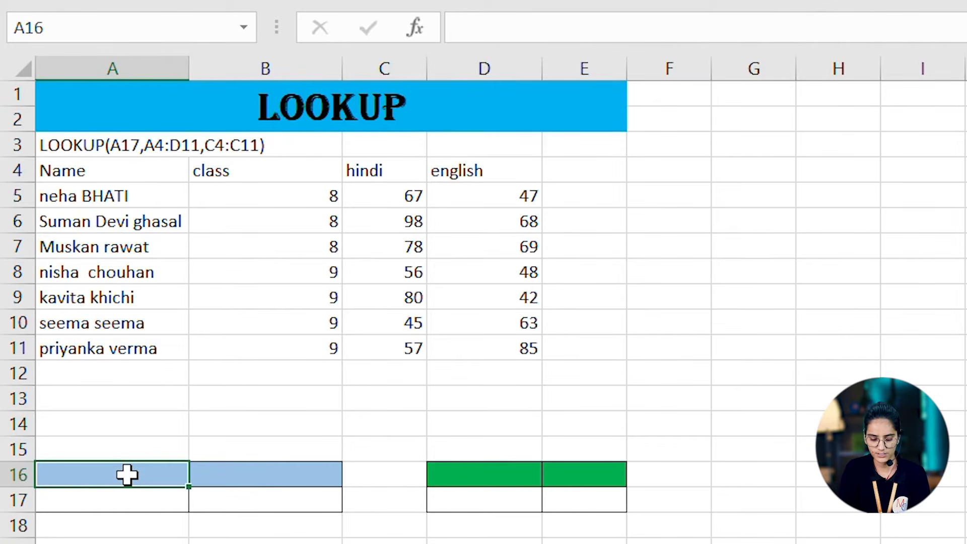
pyautogui.doubleClick(127, 474)
pyautogui.write('name')
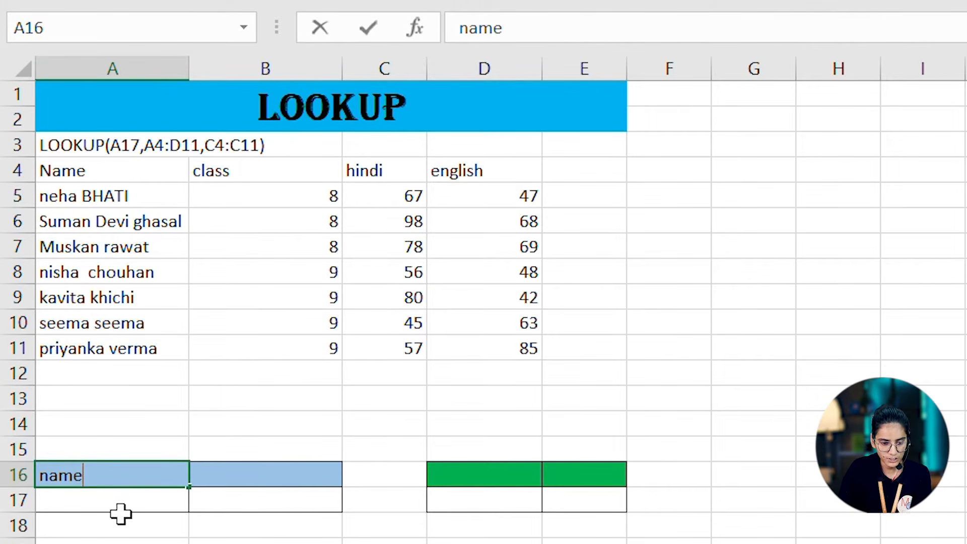
pyautogui.click(263, 473)
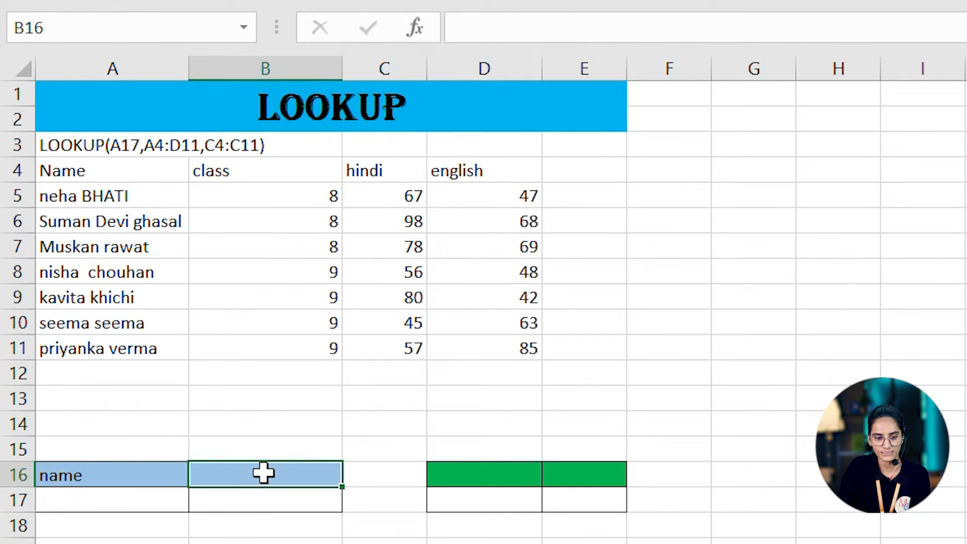
pyautogui.write('class')
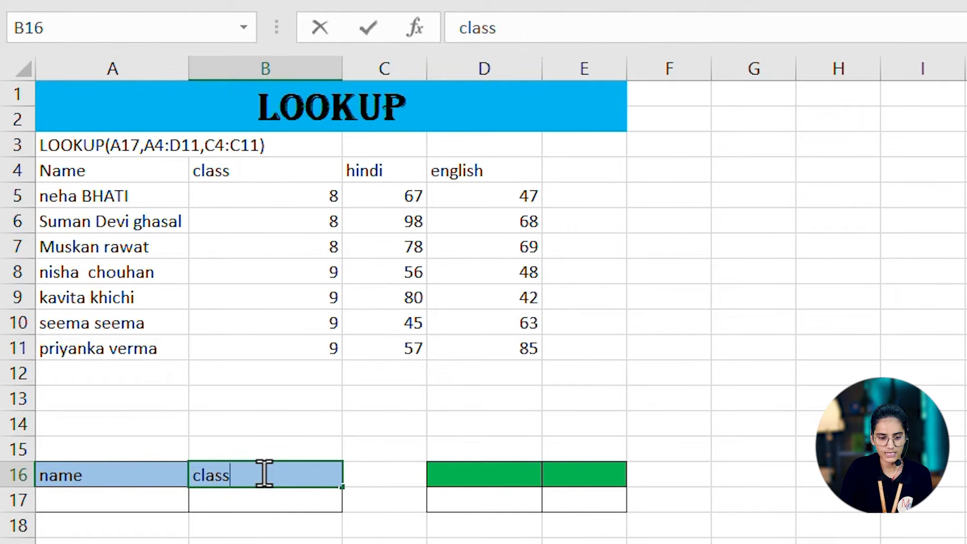
# - Enter the formula =LOOKUP(A17,A4:D11,B4:B11) in B17 to return the class for the name in A17
pyautogui.click(229, 499)
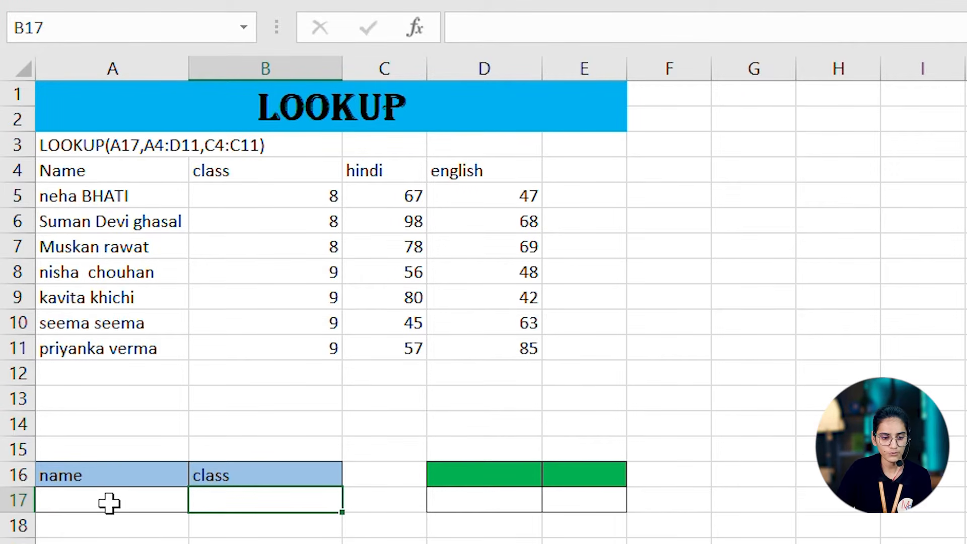
pyautogui.doubleClick(287, 500)
pyautogui.write('=l')
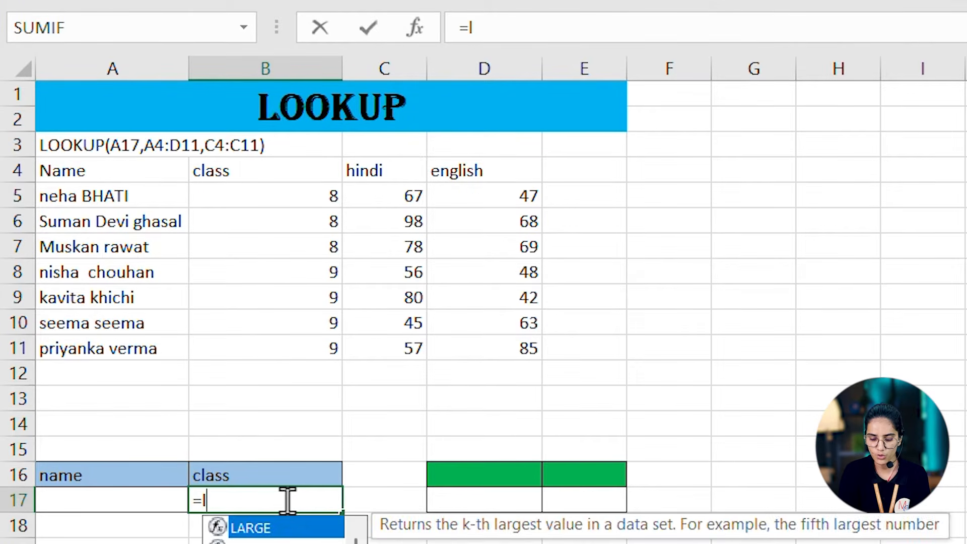
pyautogui.write('oo')
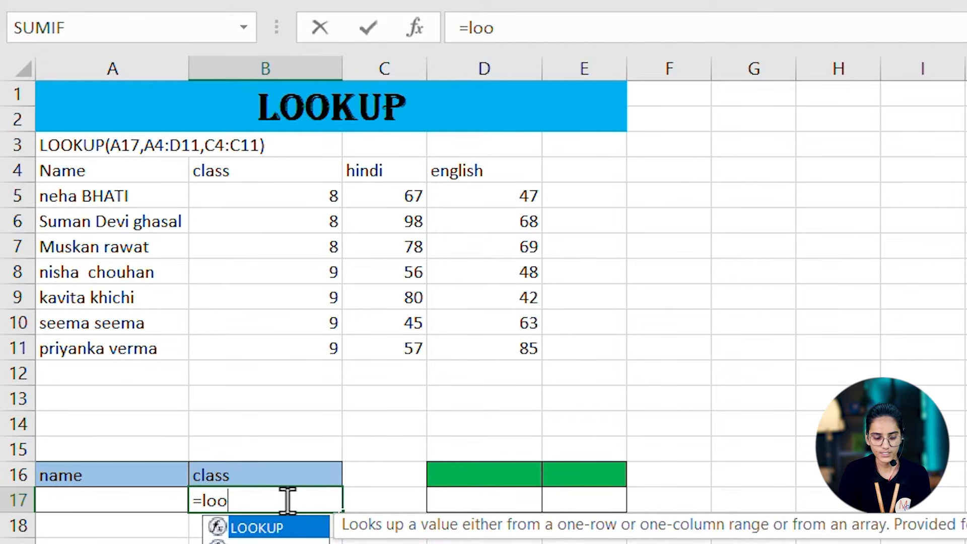
pyautogui.press('Tab')
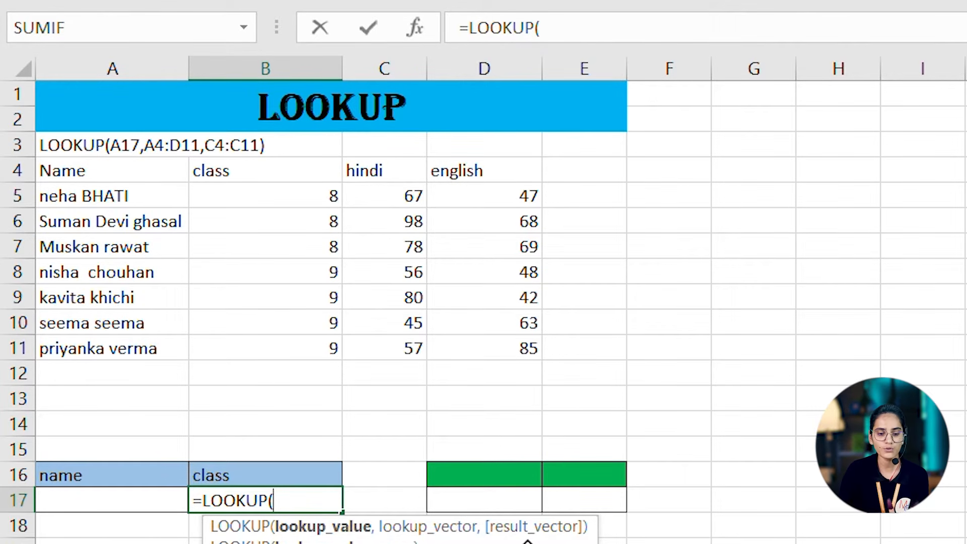
pyautogui.click(108, 505)
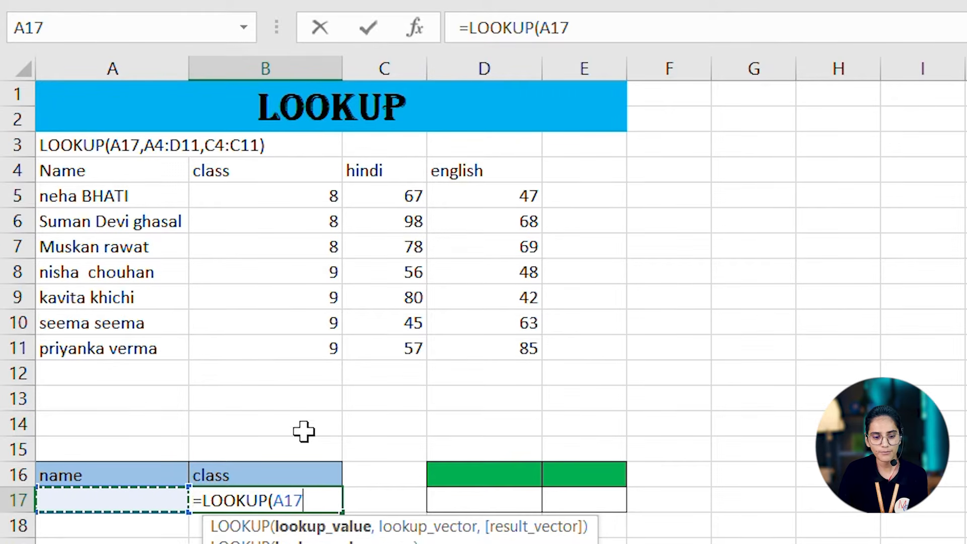
pyautogui.write(',')
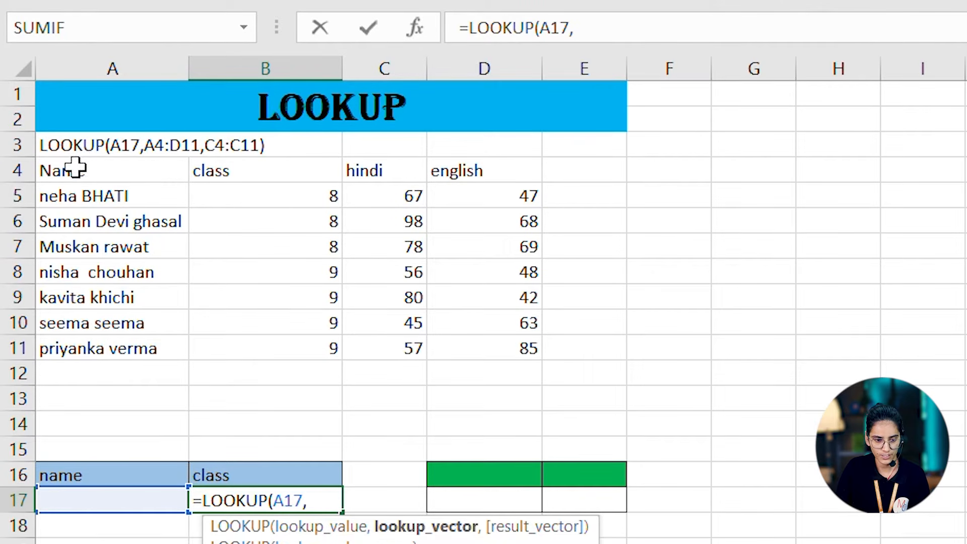
pyautogui.moveTo(76, 163); pyautogui.dragTo(526, 342)
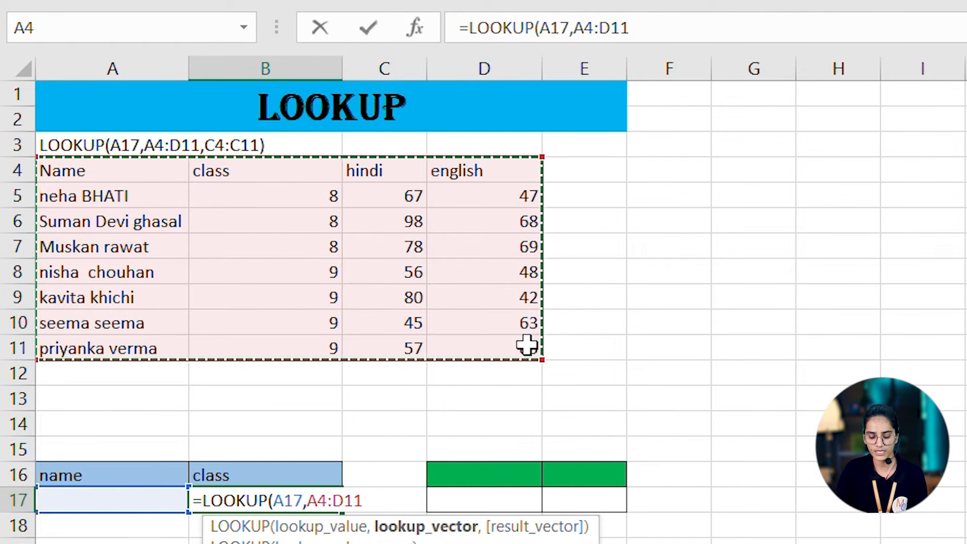
pyautogui.write(',')
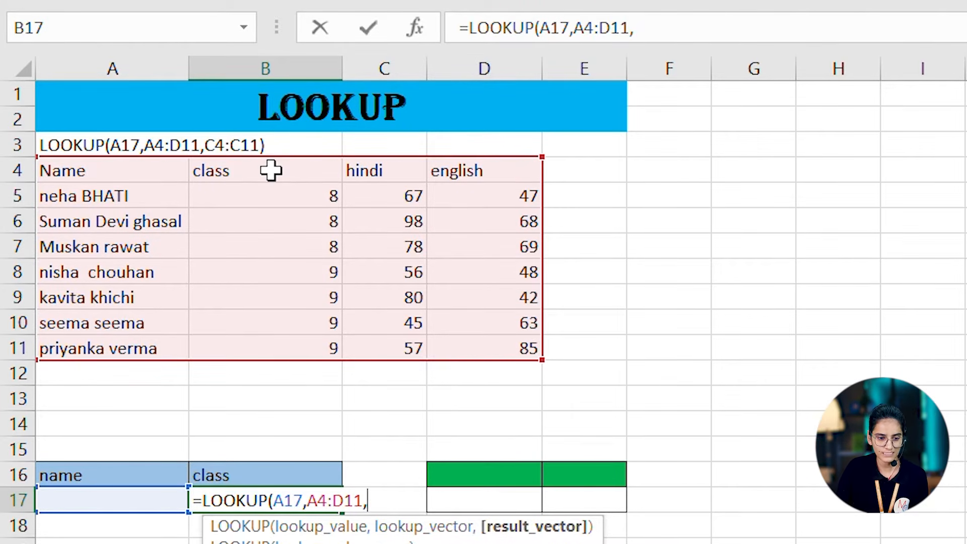
pyautogui.moveTo(271, 170); pyautogui.dragTo(297, 342)
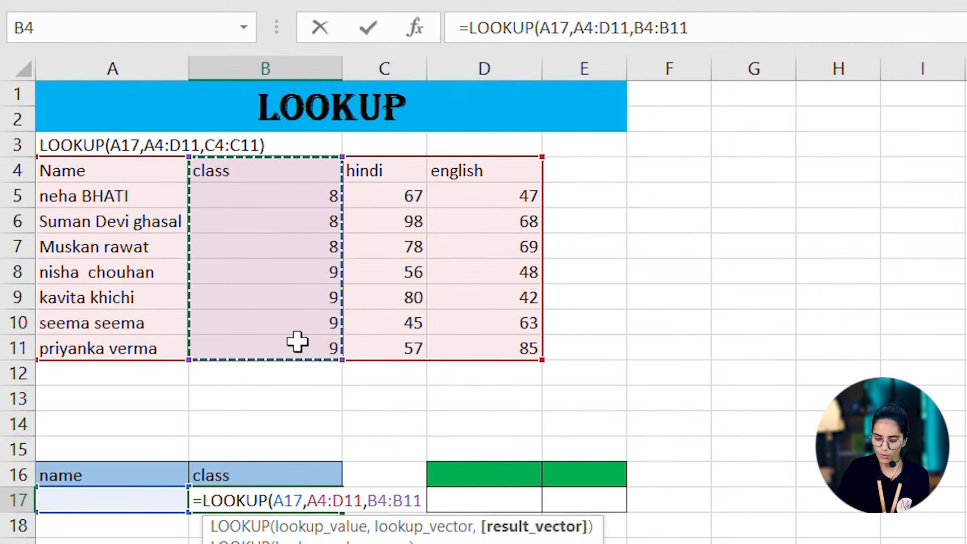
pyautogui.write(')')
pyautogui.press('Return')
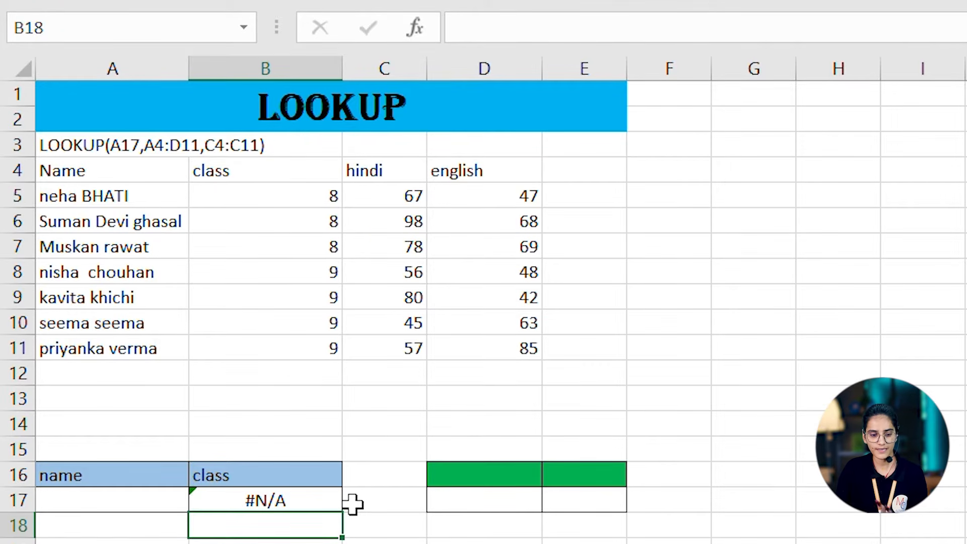
# - Enter the student name listed in A10 as the lookup value in A17
pyautogui.click(109, 506)
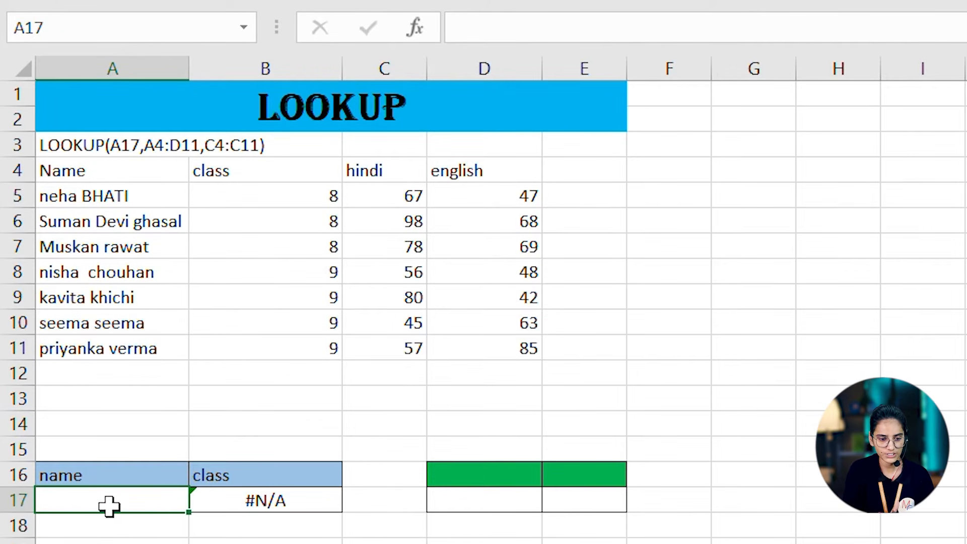
pyautogui.write('seema')
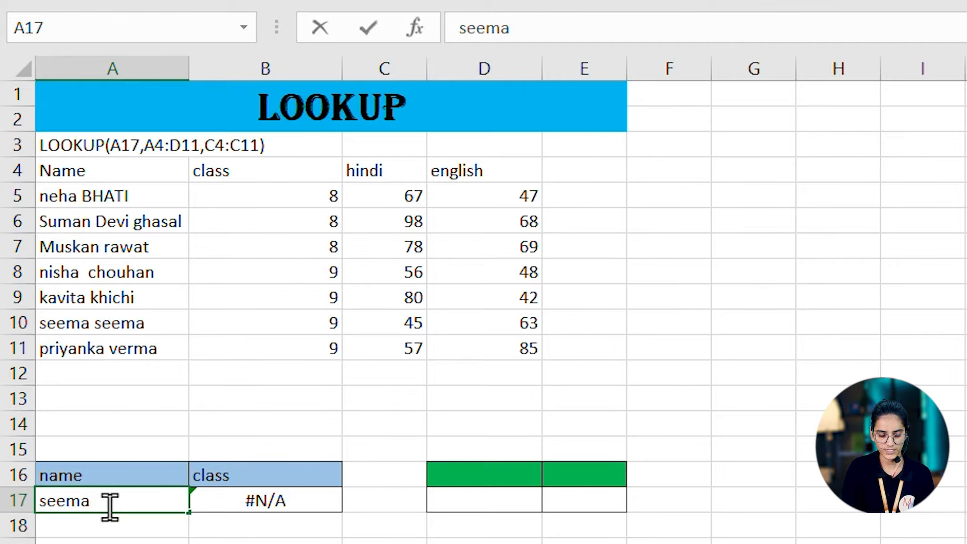
pyautogui.write(' see')
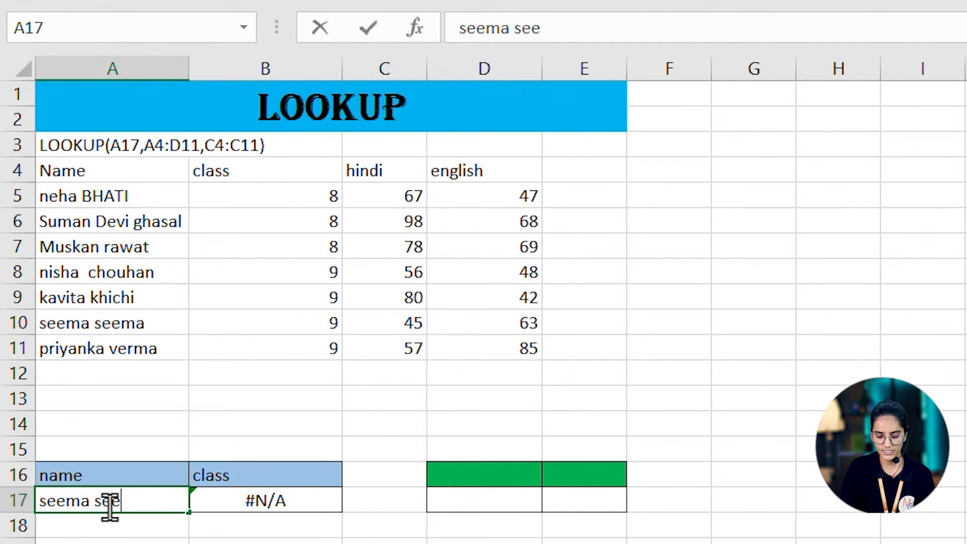
pyautogui.write('ma')
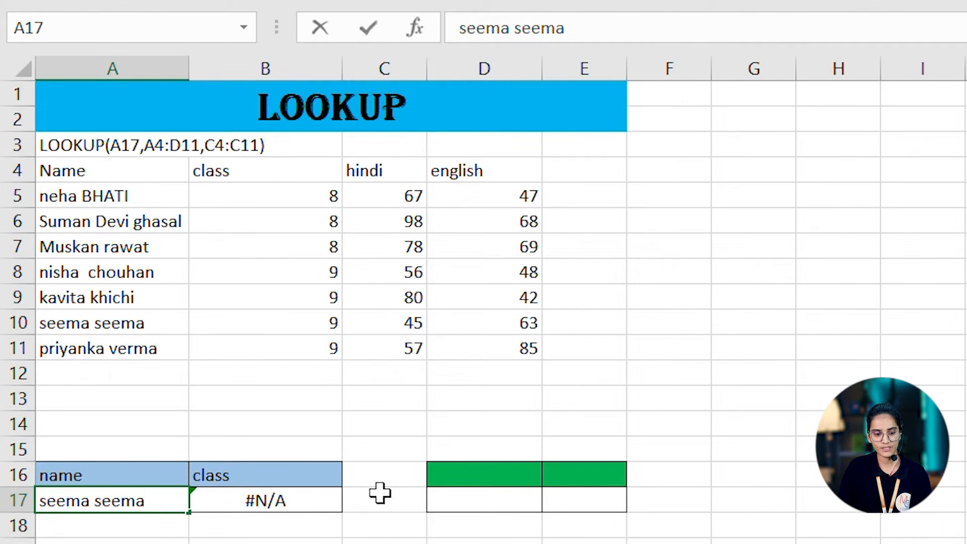
pyautogui.press('Return')
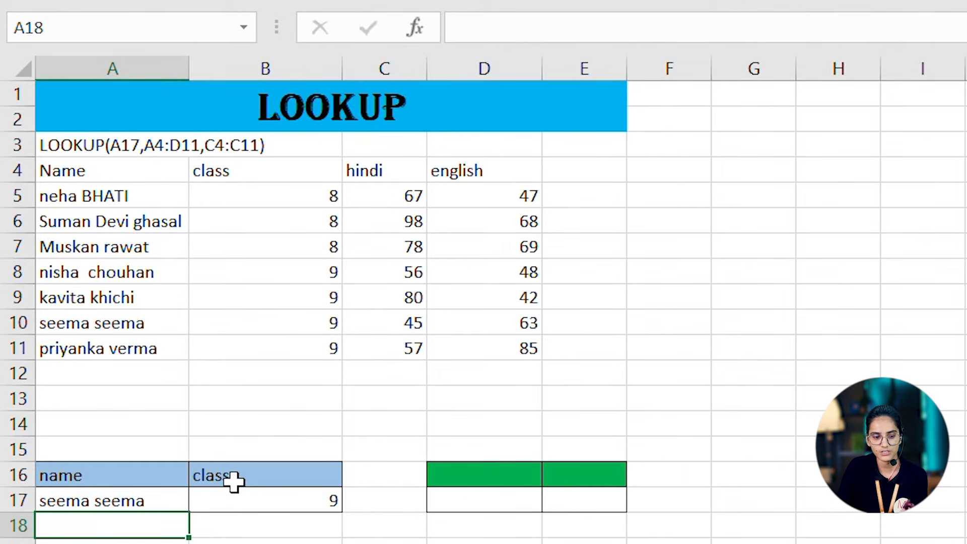
# - Replace the lookup value in A17 with the student name listed in A5
pyautogui.click(146, 500)
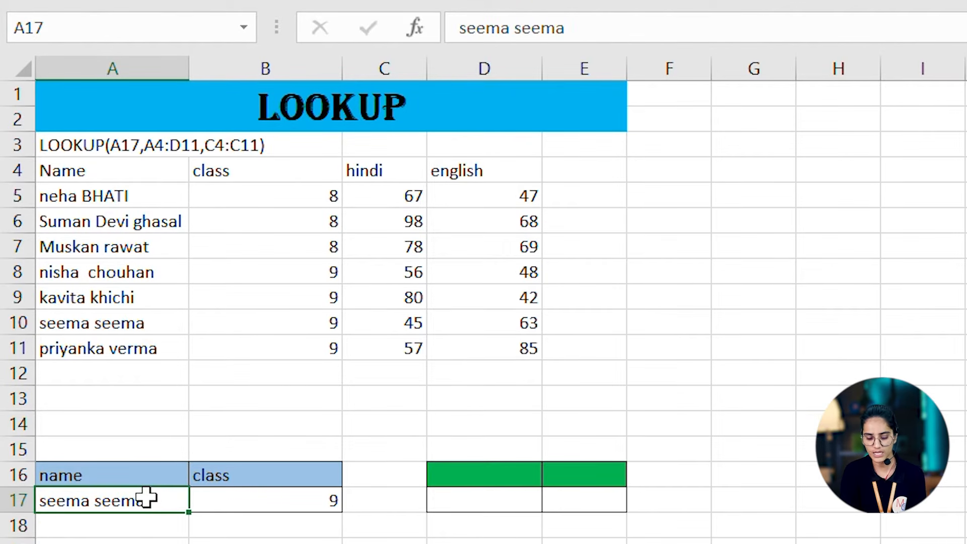
pyautogui.doubleClick(146, 498)
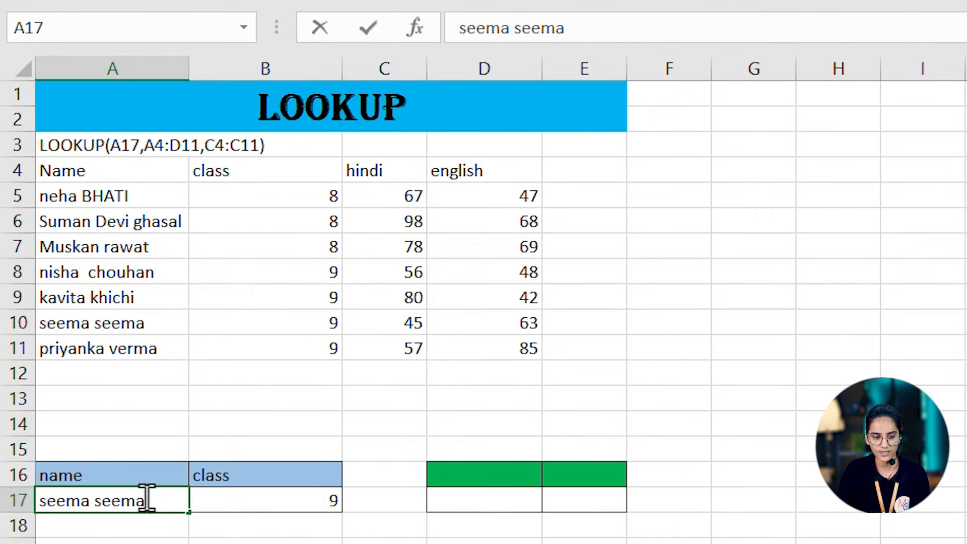
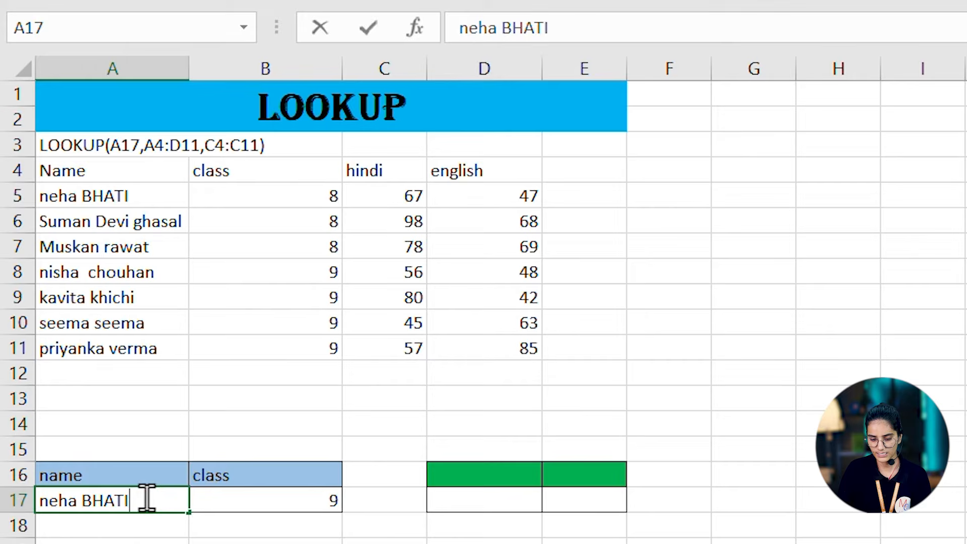
pyautogui.press('Return')
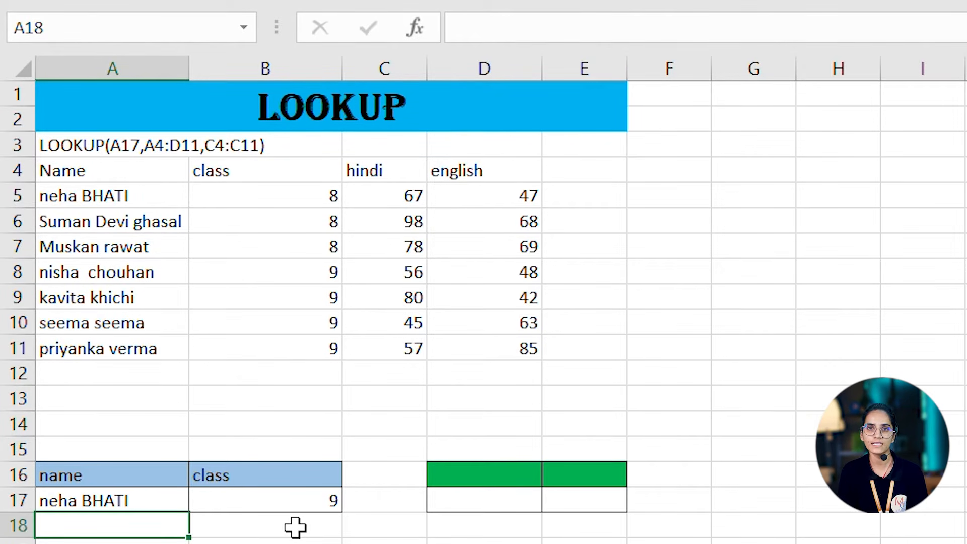
# - In the VLOOKUP section, replace the lookup name in A42 with the student name listed in A33
pyautogui.press('Down')
pyautogui.press('Down')
pyautogui.press('Down')
pyautogui.press('Down')
pyautogui.press('Down')
pyautogui.press('Down')
pyautogui.press('Down')
pyautogui.press('Down')
pyautogui.press('Down')
pyautogui.press('Down')
pyautogui.press('Down')
pyautogui.press('Down')
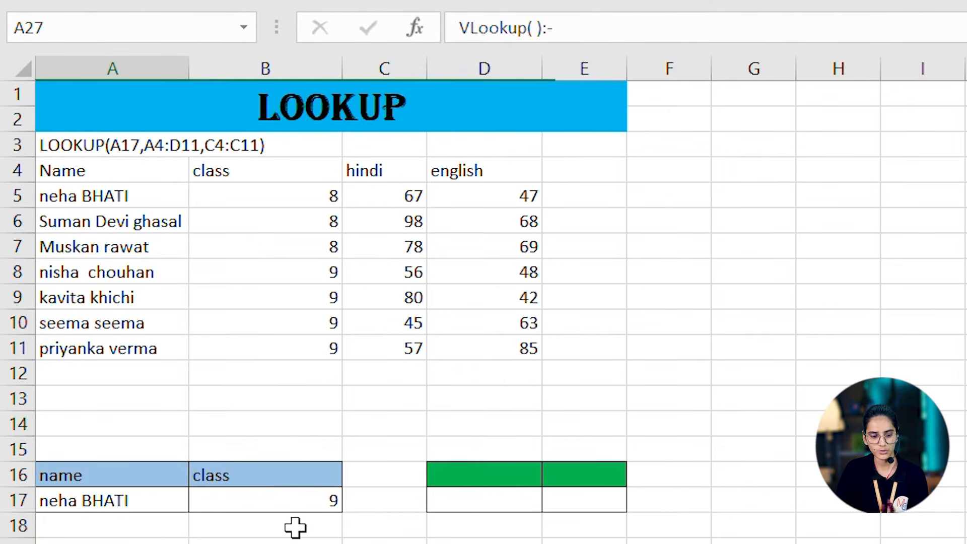
pyautogui.press('Down')
pyautogui.press('Down')
pyautogui.press('Down')
pyautogui.press('Down')
pyautogui.press('Down')
pyautogui.press('Down')
pyautogui.press('Down')
pyautogui.press('Down')
pyautogui.press('Down')
pyautogui.press('Down')
pyautogui.press('Down')
pyautogui.press('Down')
pyautogui.press('Down')
pyautogui.press('Down')
pyautogui.press('Down')
pyautogui.press('Down')
pyautogui.press('Down')
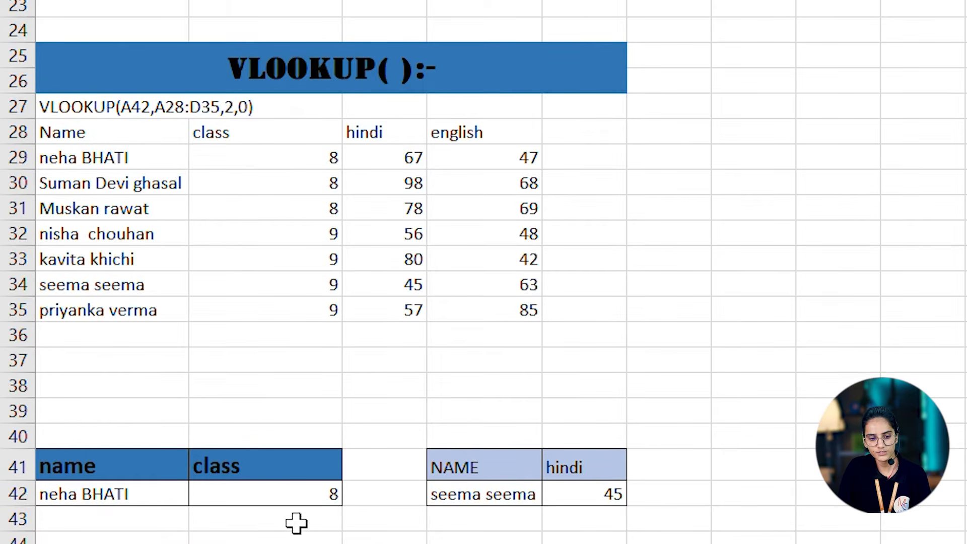
pyautogui.click(80, 493)
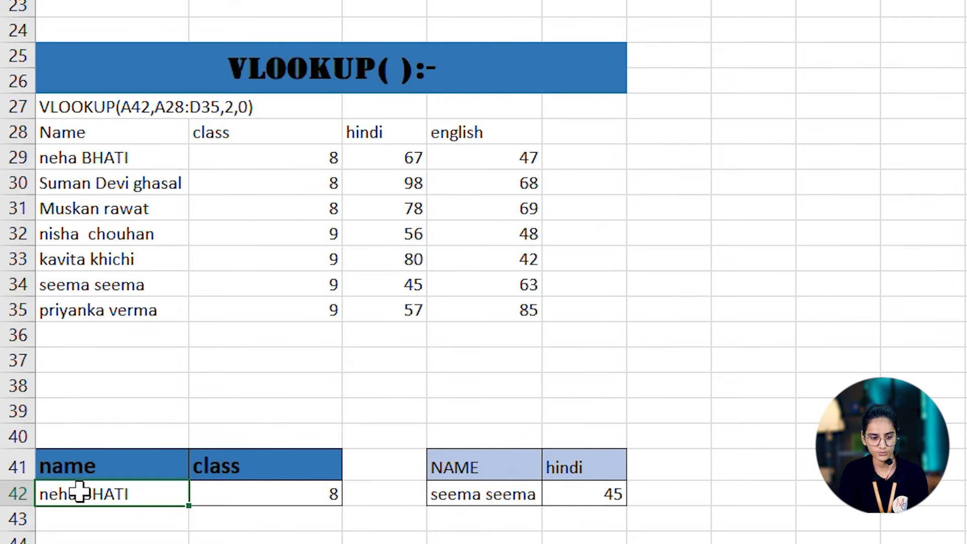
pyautogui.write('MU')
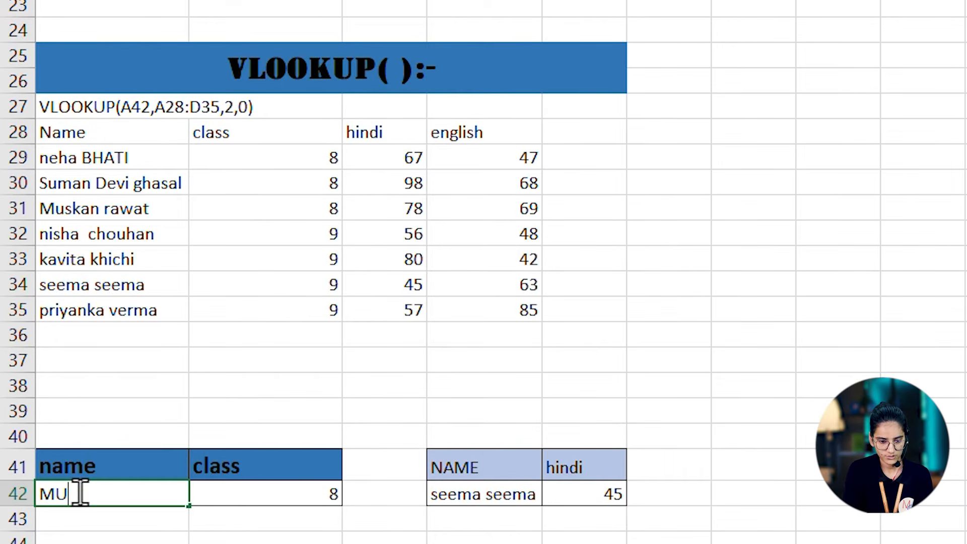
pyautogui.press('BackSpace')
pyautogui.press('BackSpace')
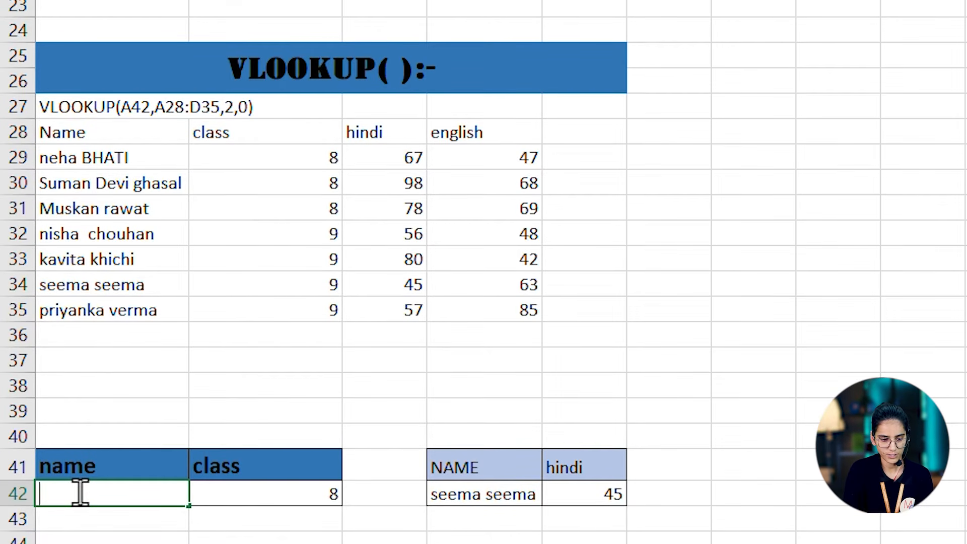
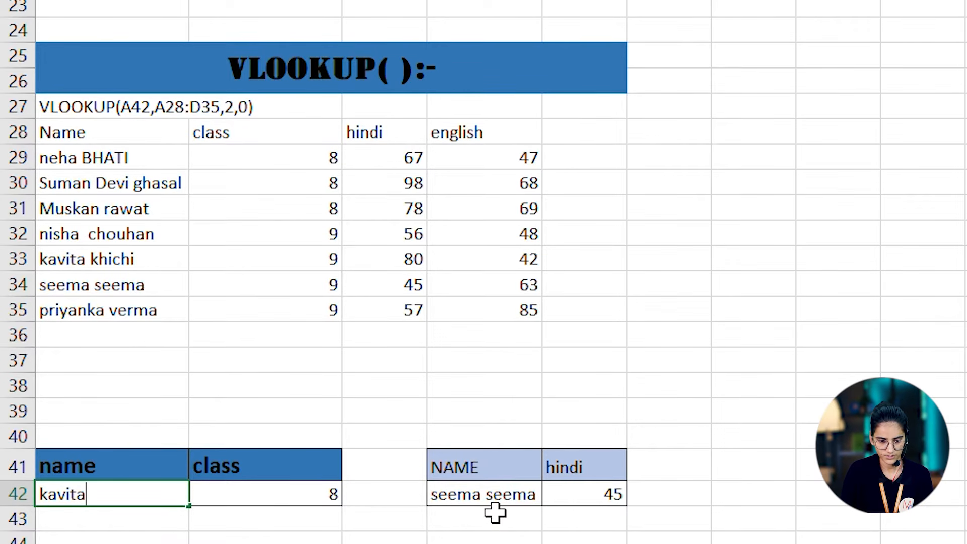
pyautogui.press('Return')
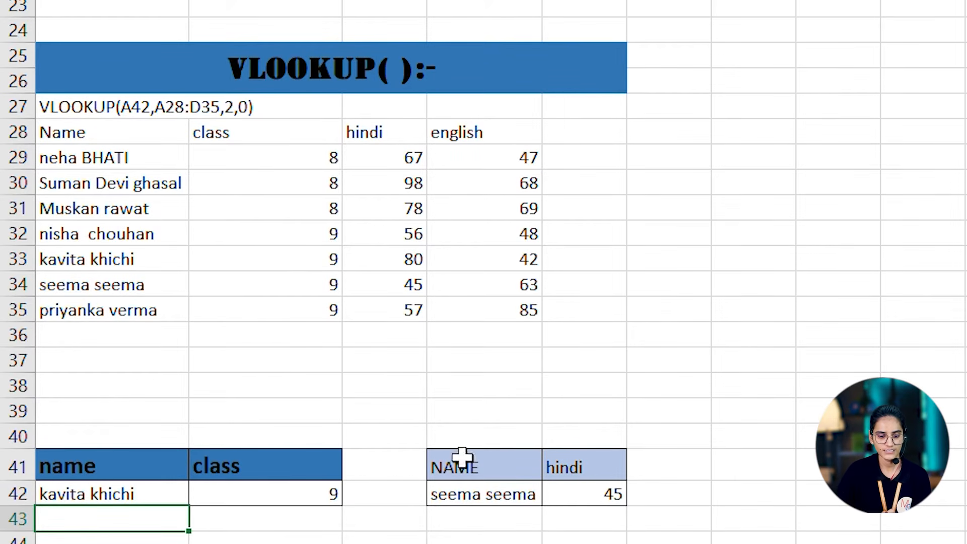
# - Clear the hindi result in E42 beside the second lookup name
pyautogui.click(517, 499)
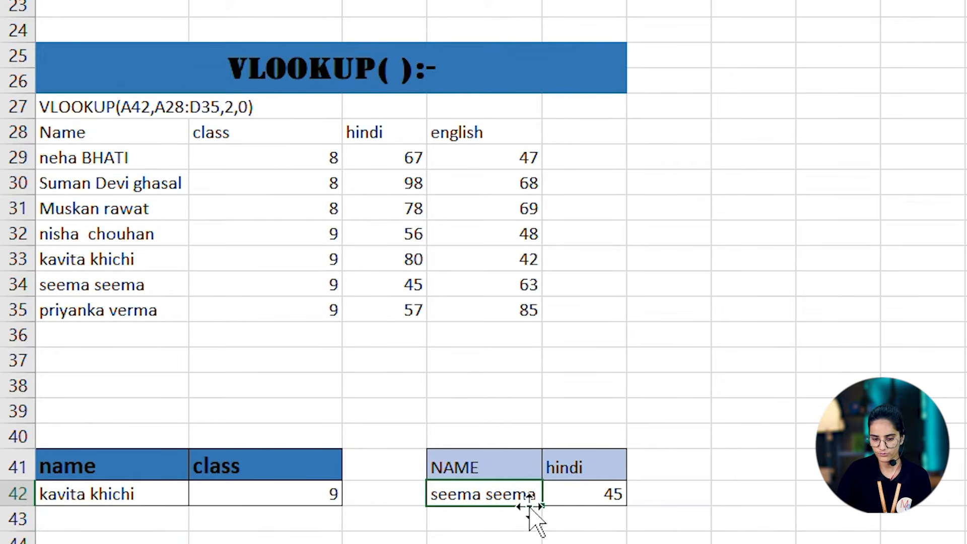
pyautogui.click(585, 487)
pyautogui.press('Delete')
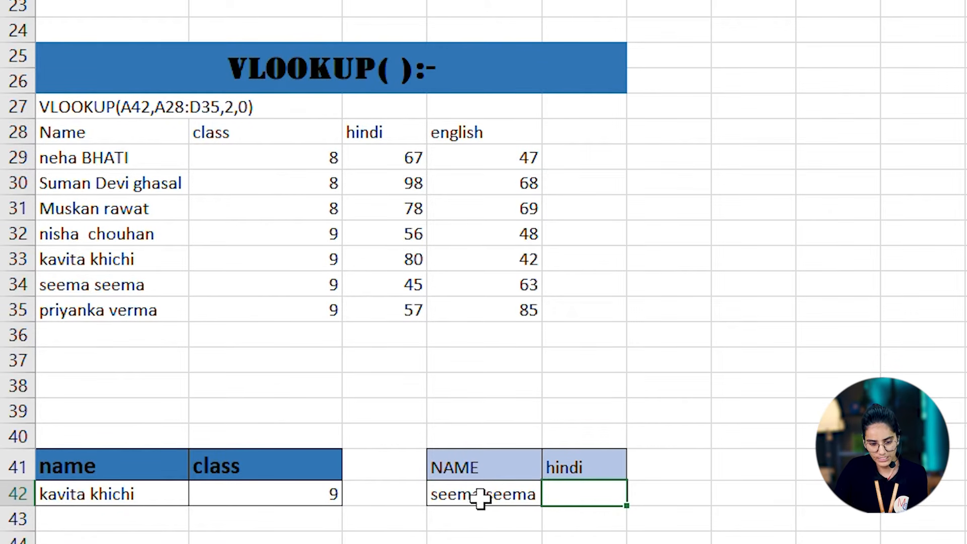
# - Enter the formula =VLOOKUP(D42,A28:D35,3,0) in E42 to return the hindi marks for the name in D42
pyautogui.doubleClick(598, 497)
pyautogui.write('=')
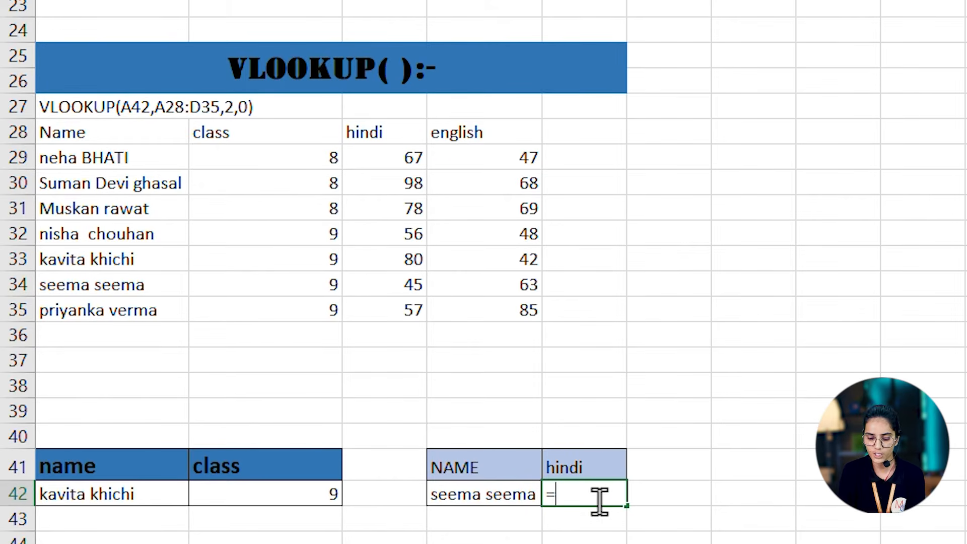
pyautogui.write('v')
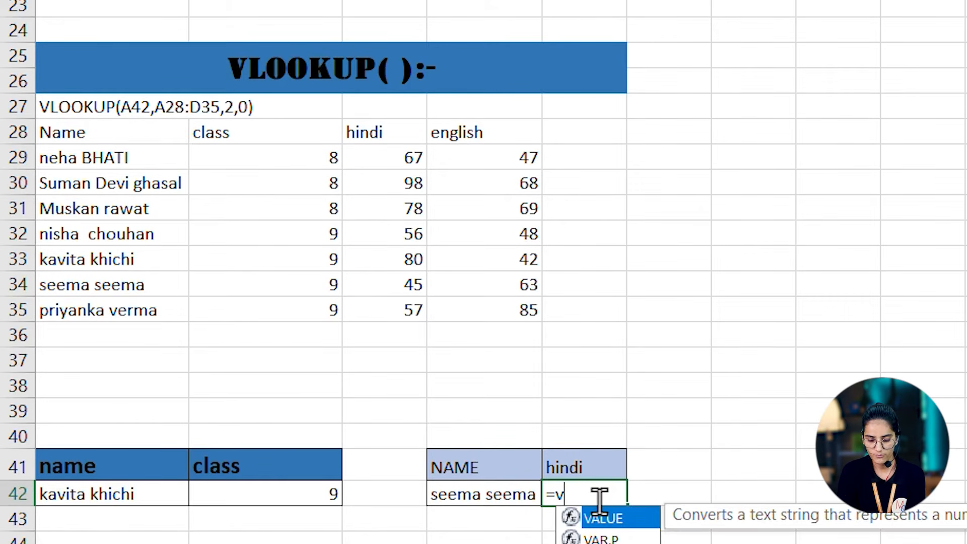
pyautogui.write('l')
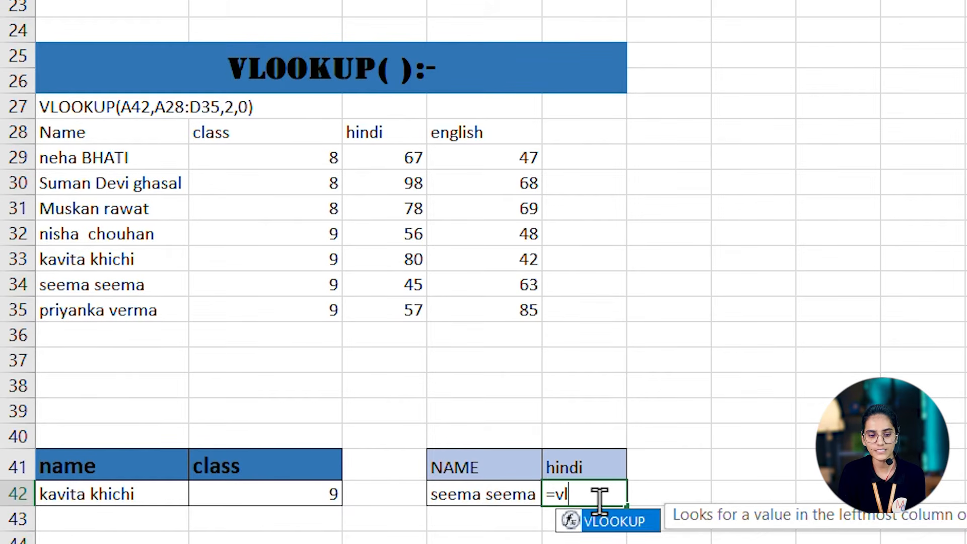
pyautogui.write('oo')
pyautogui.press('Tab')
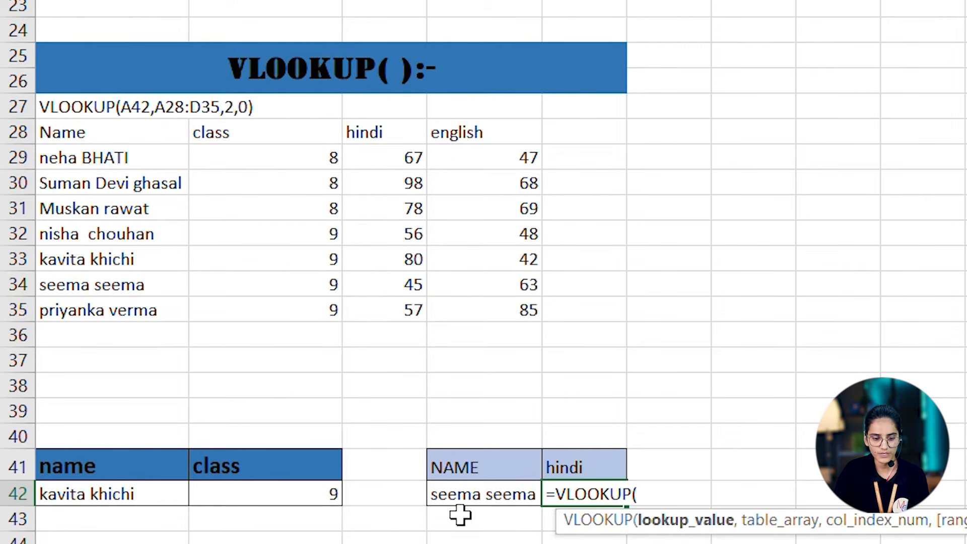
pyautogui.click(478, 501)
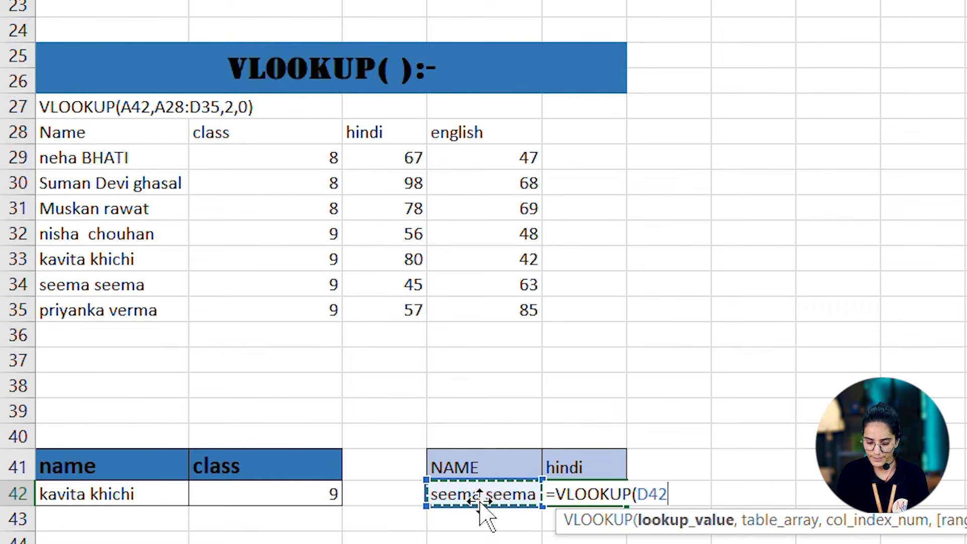
pyautogui.write(',')
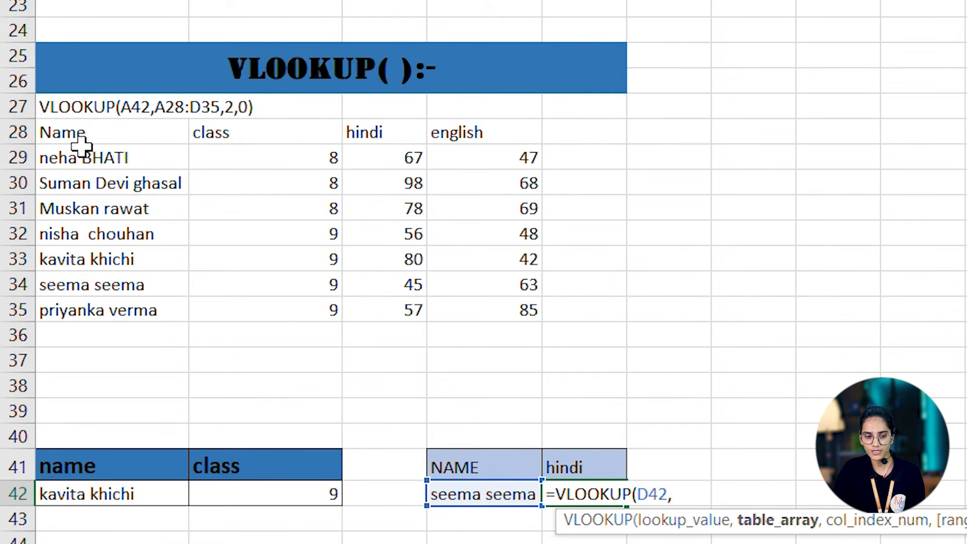
pyautogui.moveTo(73, 132); pyautogui.dragTo(469, 322)
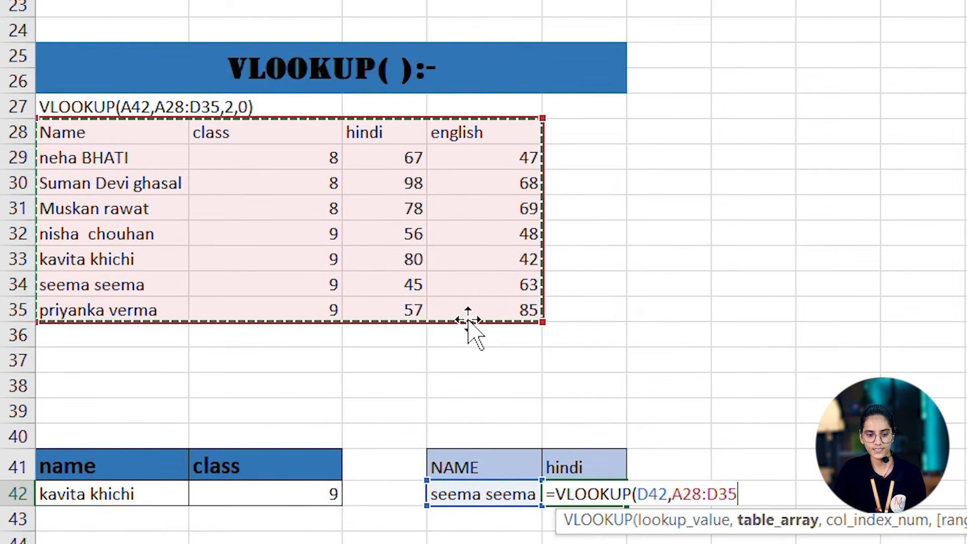
pyautogui.write(',')
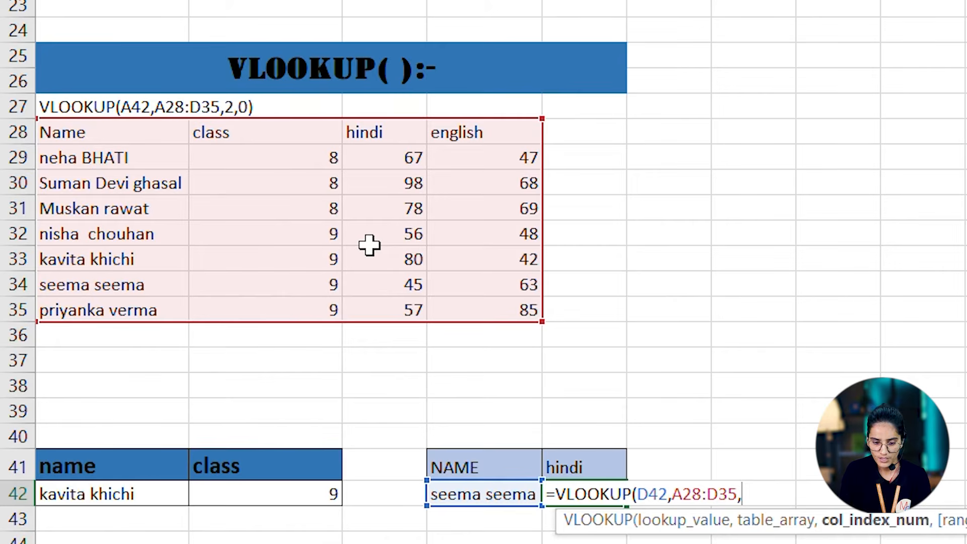
pyautogui.write('3')
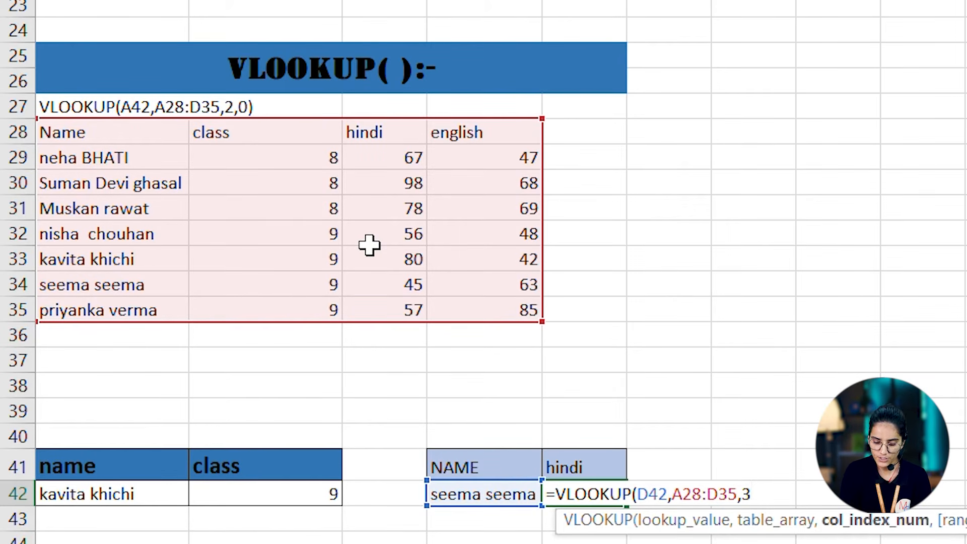
pyautogui.write(',0')
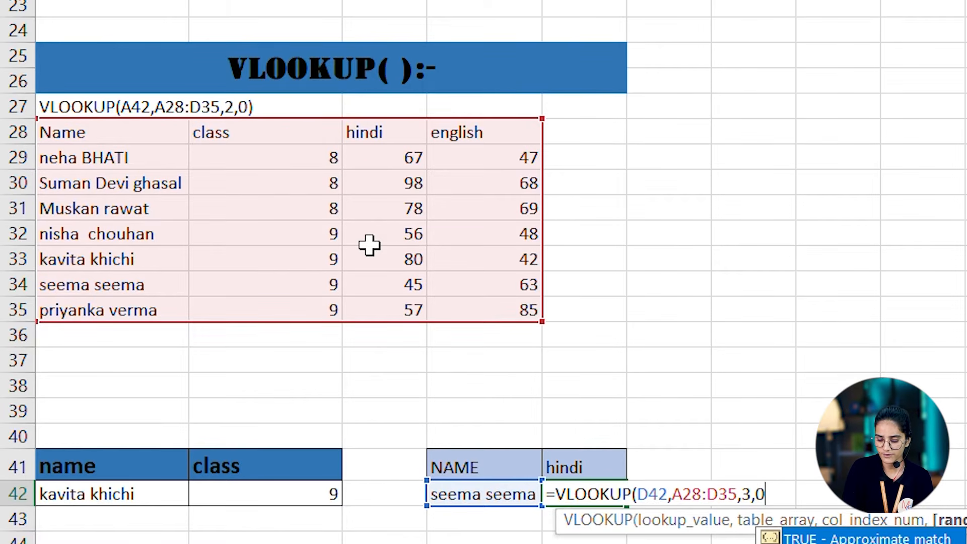
pyautogui.write(')')
pyautogui.press('Return')
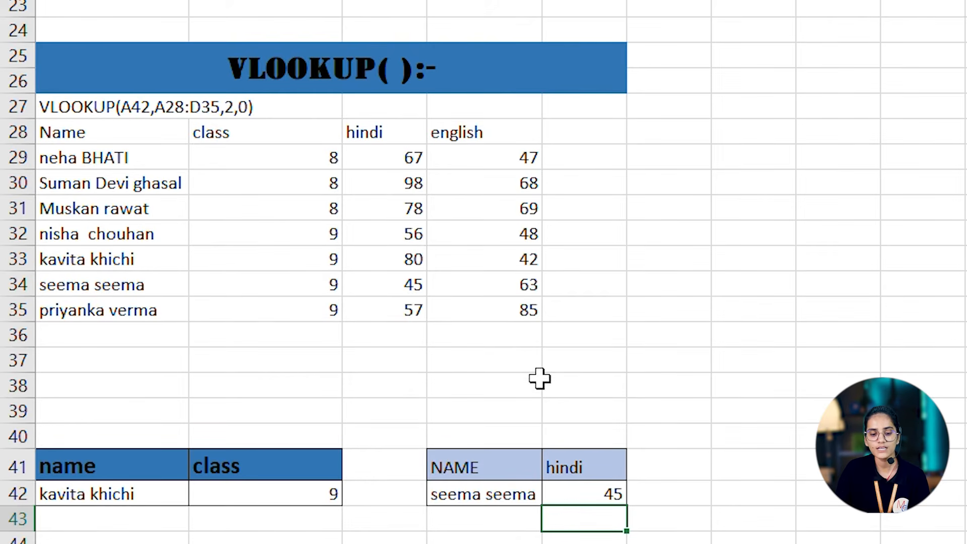
# - Replace the lookup name in D42 with the student name listed in A31
pyautogui.click(495, 499)
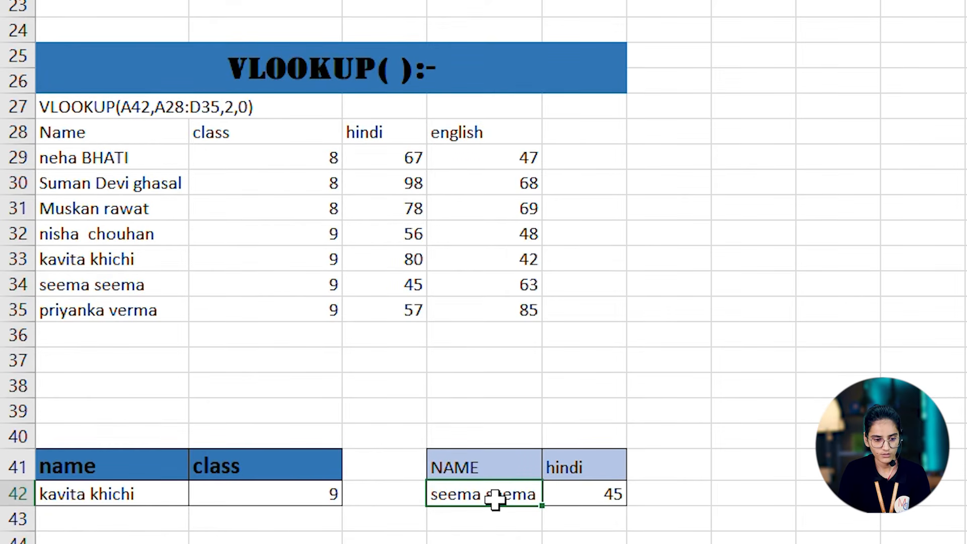
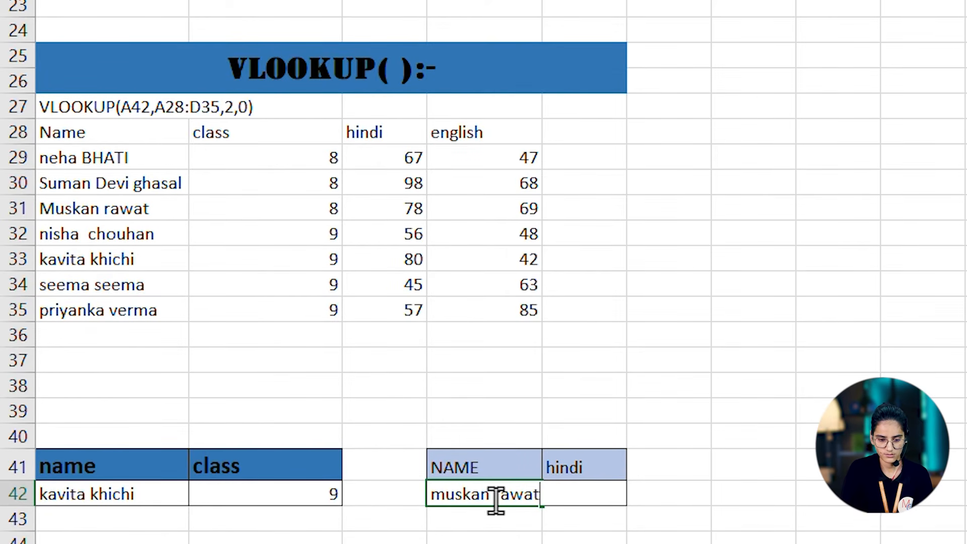
pyautogui.press('Return')
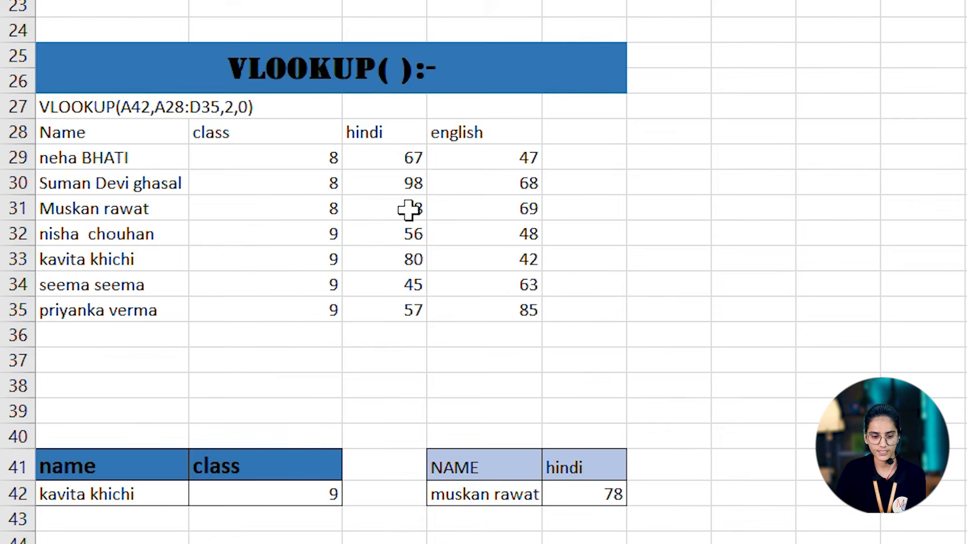
# - In the HLOOKUP section, replace the lookup value in A71 with the heading class
pyautogui.scroll(-4, 408, 210)
pyautogui.scroll(-1, 408, 210)
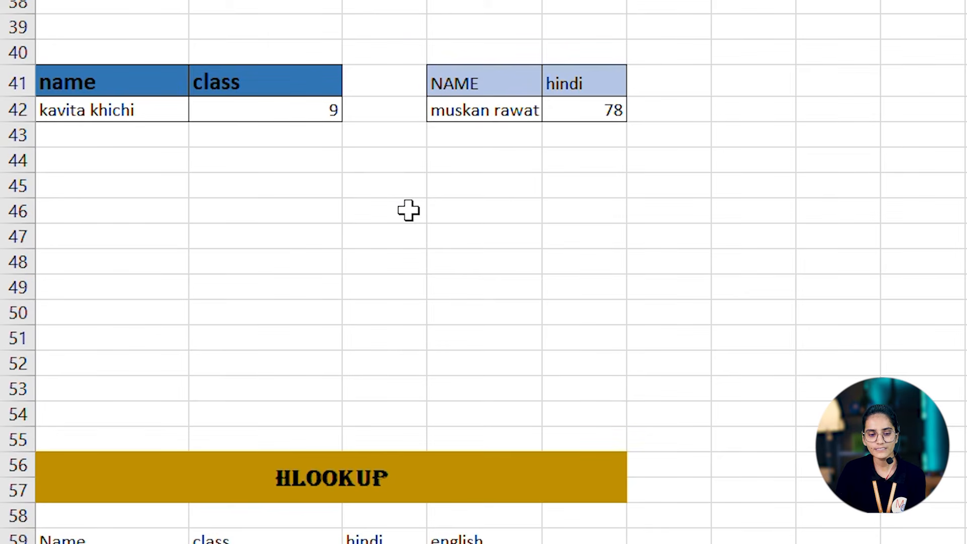
pyautogui.scroll(-3, 408, 210)
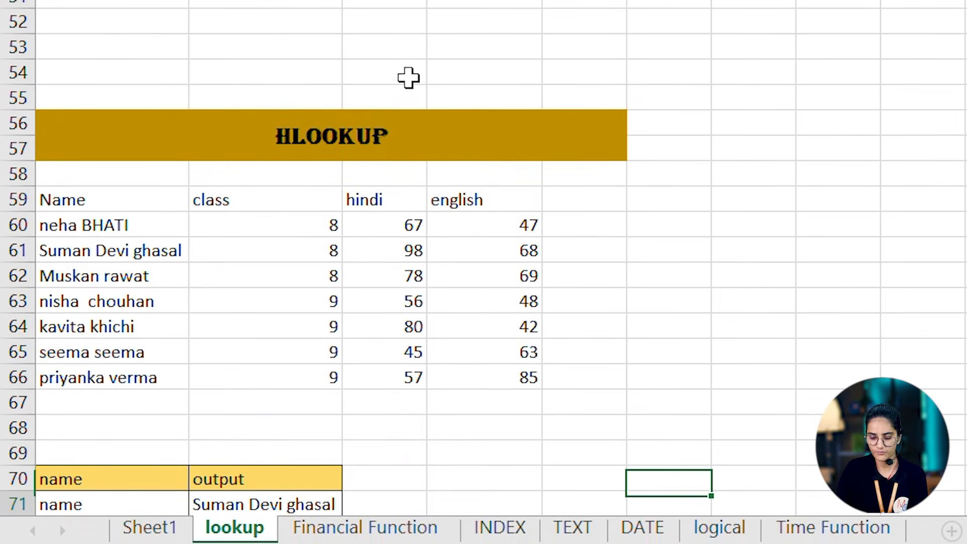
pyautogui.press('Down')
pyautogui.press('Down')
pyautogui.press('Down')
pyautogui.press('Down')
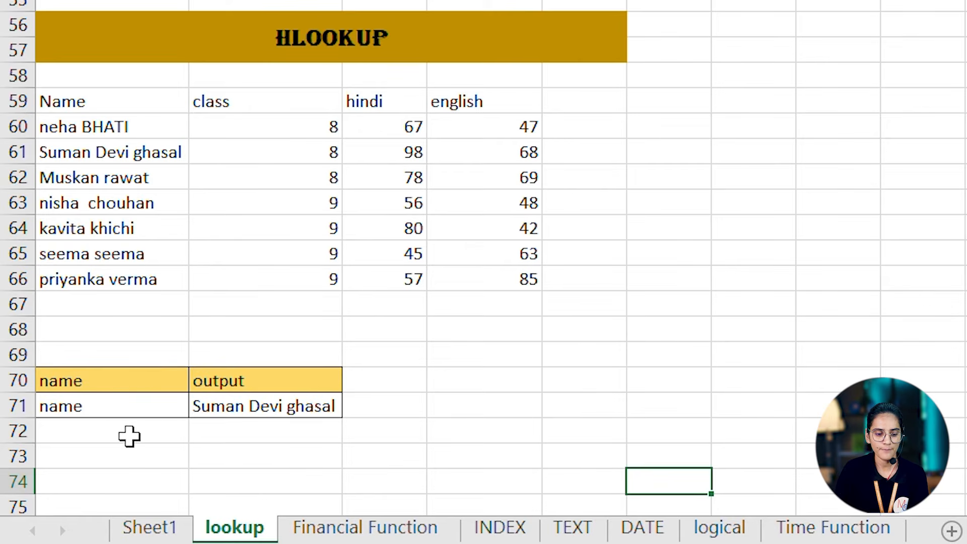
pyautogui.click(244, 404)
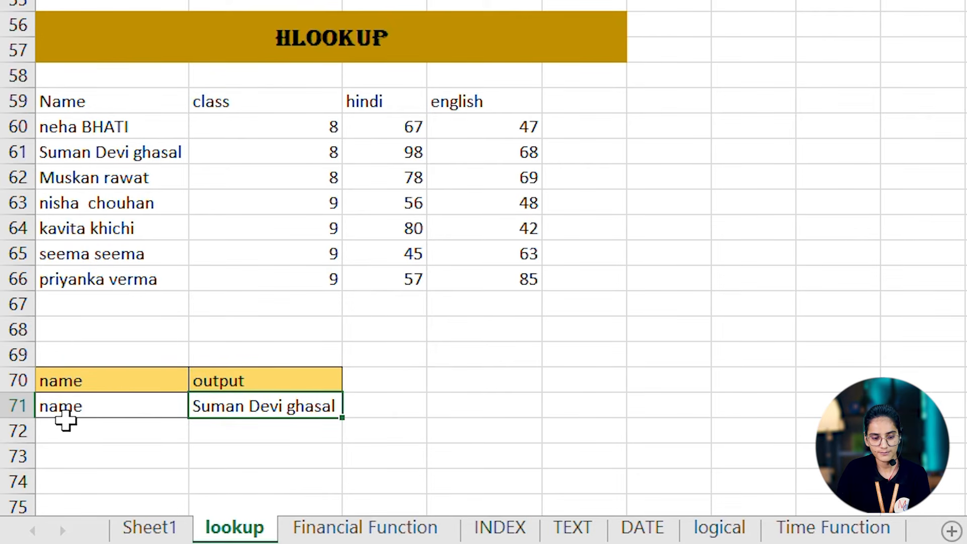
pyautogui.click(68, 406)
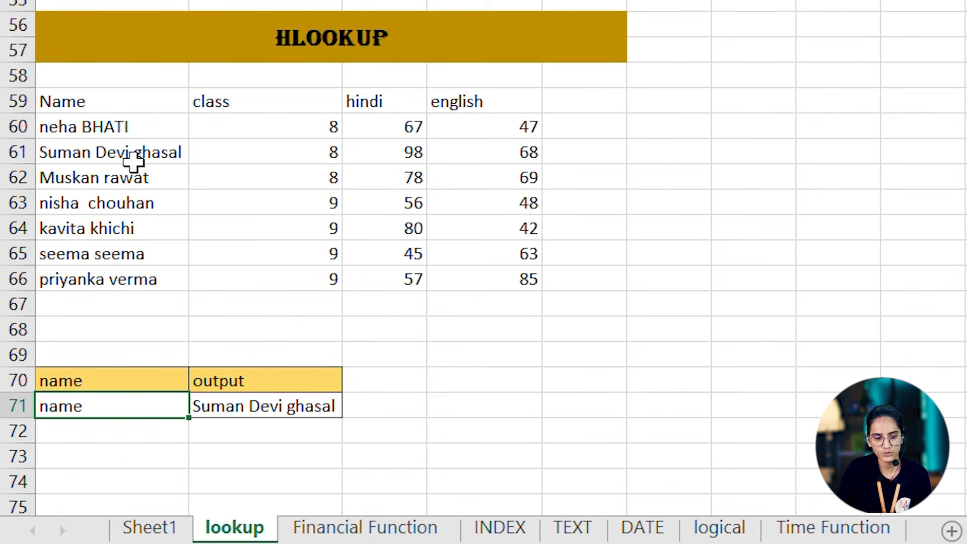
pyautogui.write('cl')
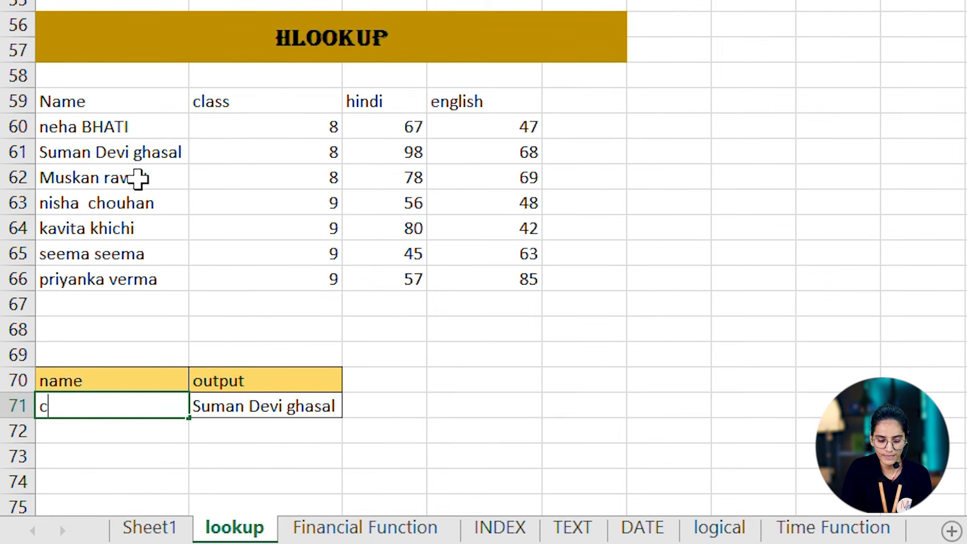
pyautogui.write('ass')
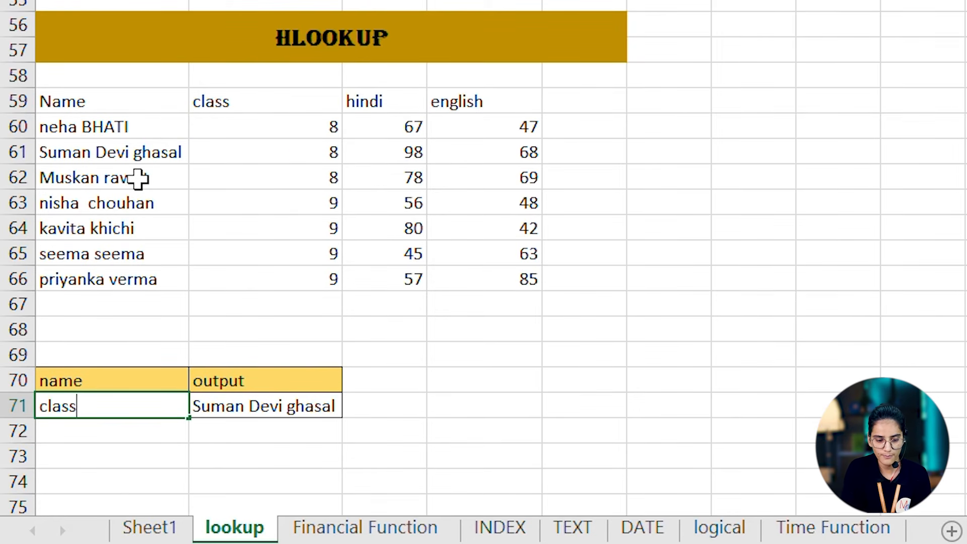
pyautogui.press('Return')
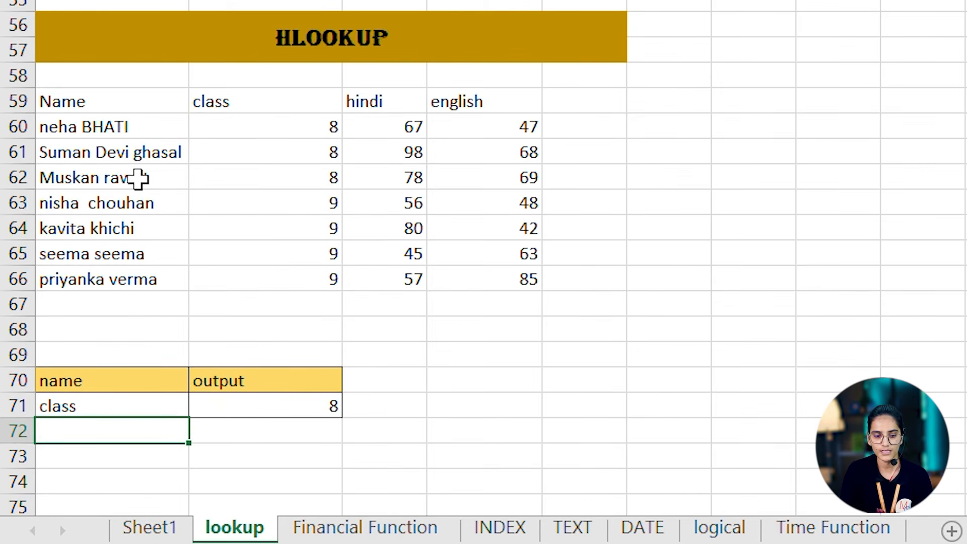
# - Change the HLOOKUP lookup value in A71 to the heading hindi
pyautogui.press('Up')
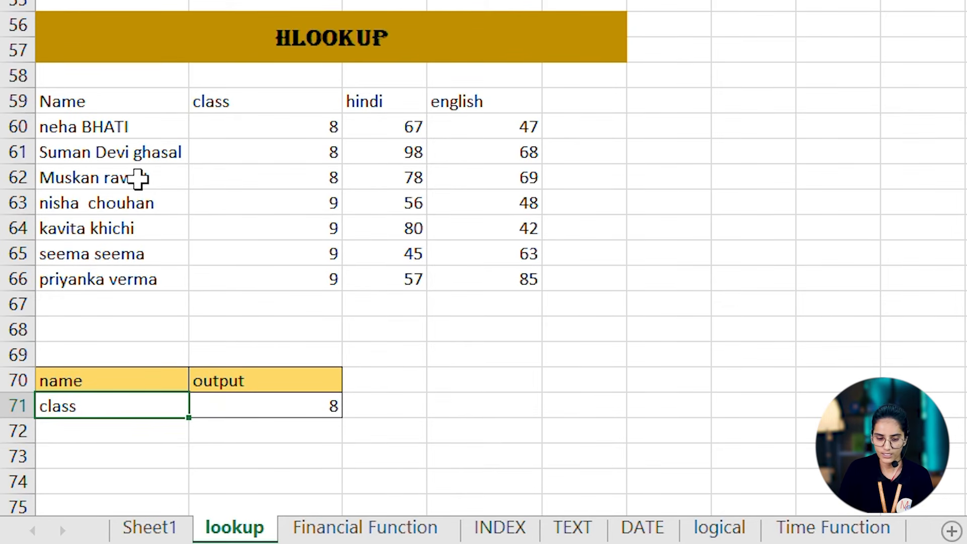
pyautogui.write('hin')
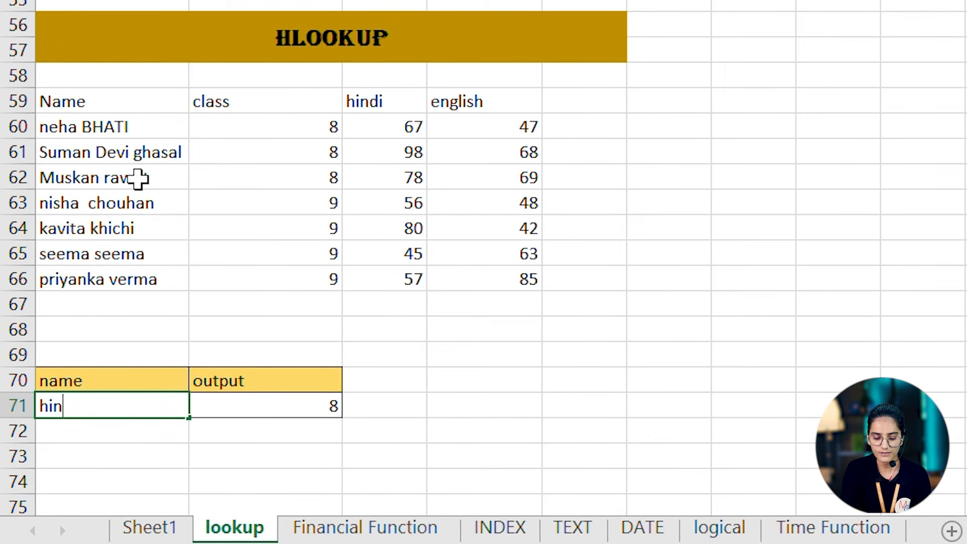
pyautogui.write('di')
pyautogui.press('Return')
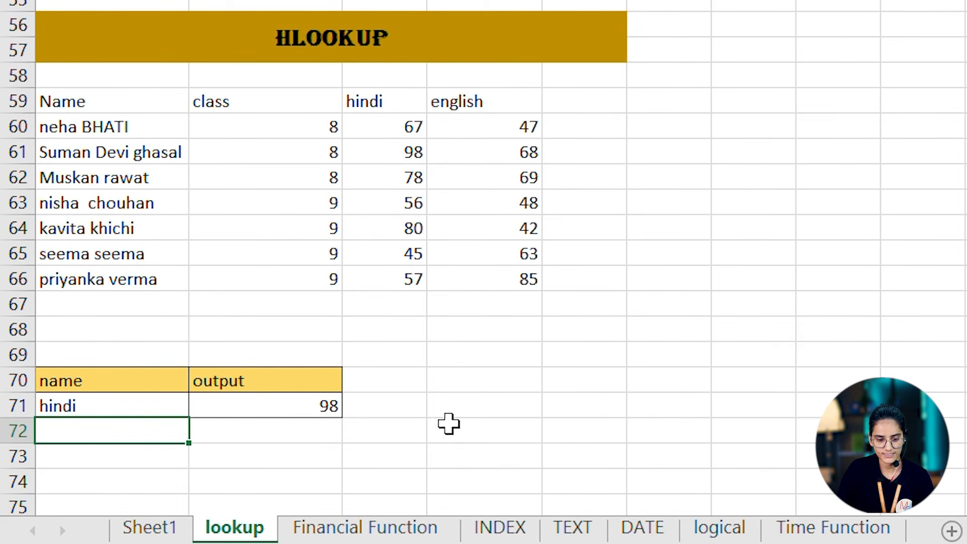
# - Add the headings name in D70 and output in E70 for a second HLOOKUP example
pyautogui.click(496, 380)
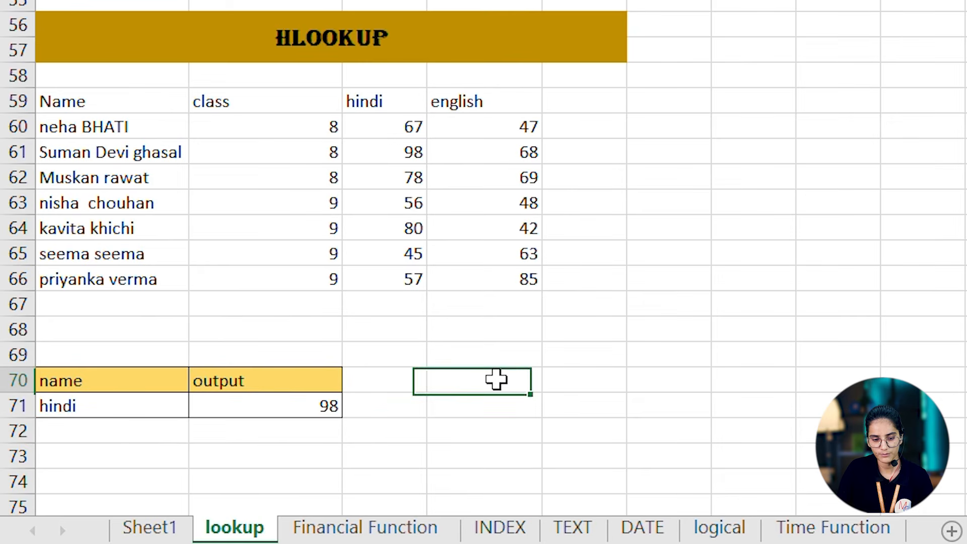
pyautogui.write('name')
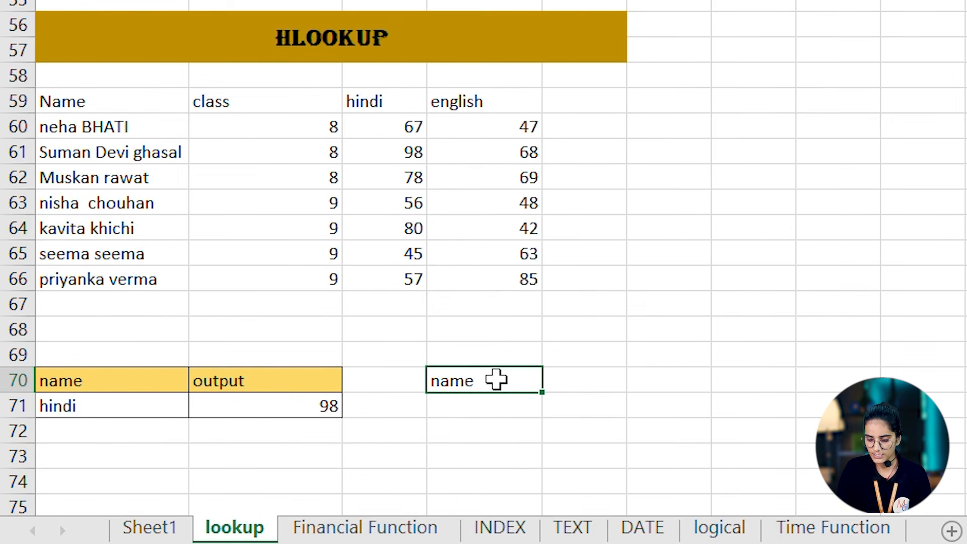
pyautogui.press('Tab')
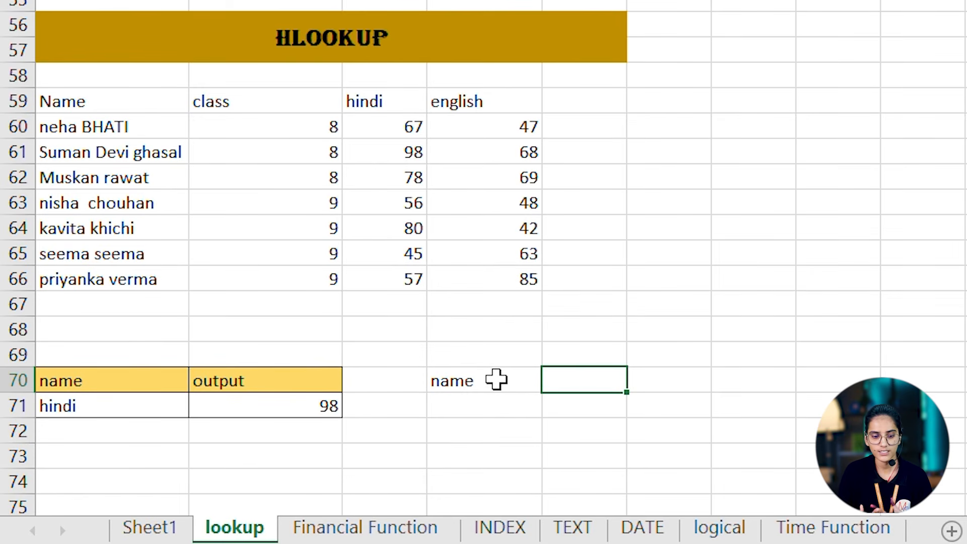
pyautogui.write('o')
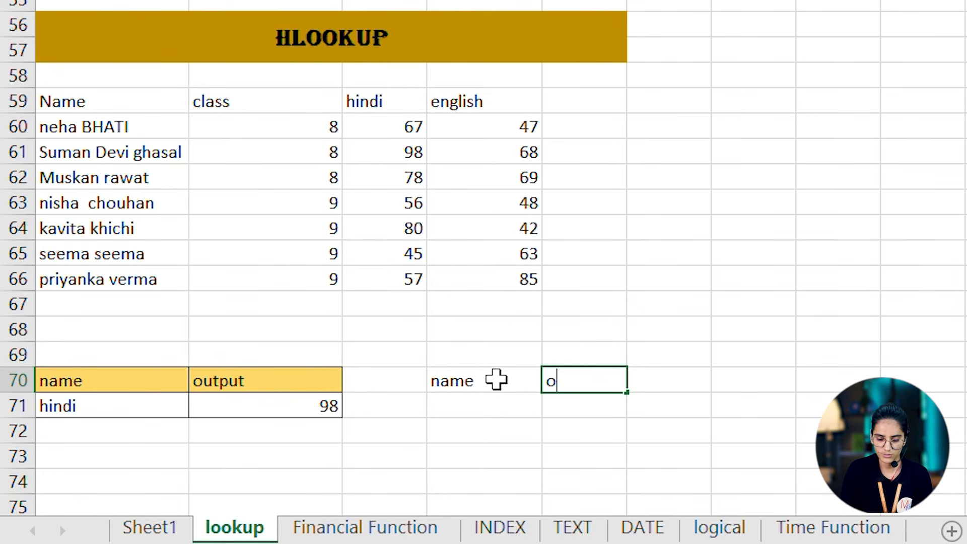
pyautogui.write('utput')
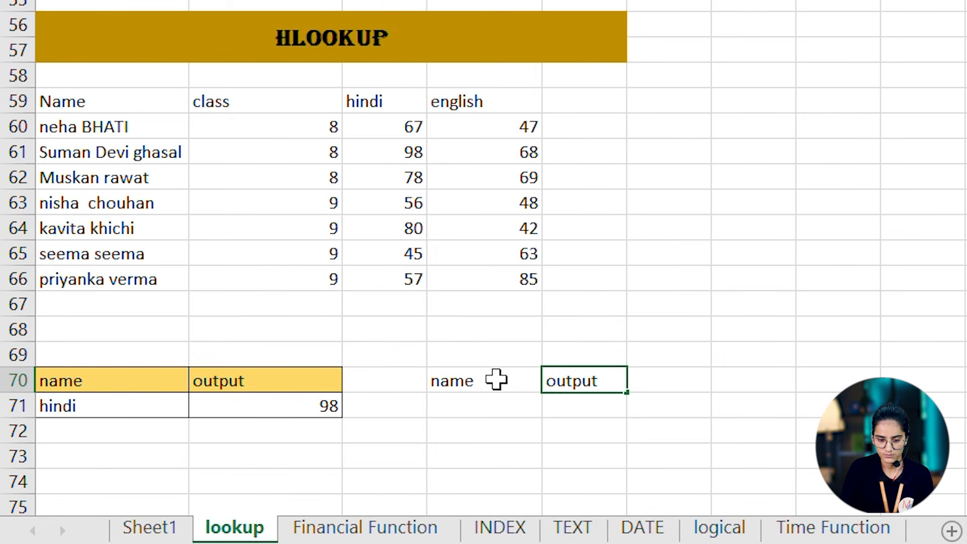
pyautogui.press('Return')
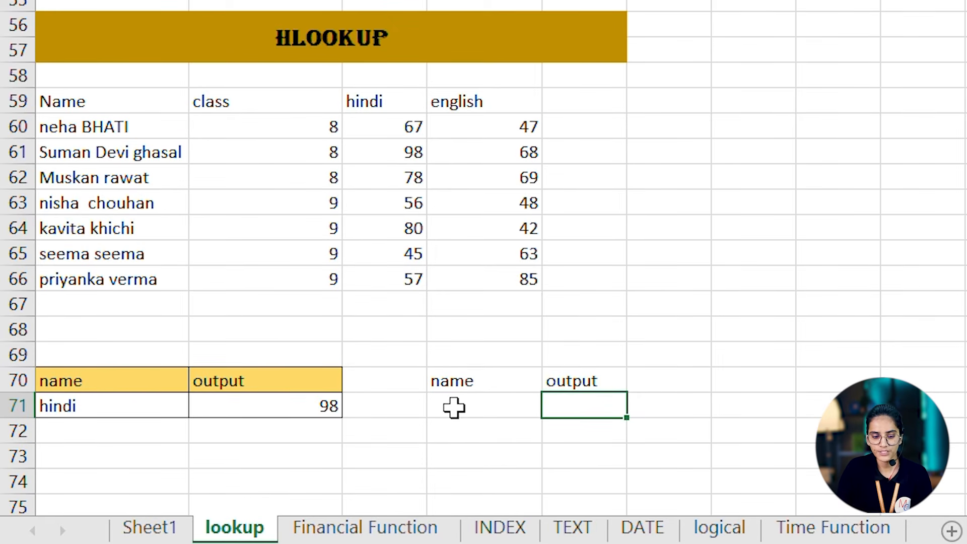
# - In E71, enter the formula =HLOOKUP(D71,A59:D66,5,0) to return the fifth-row value for the heading in D71
pyautogui.doubleClick(615, 400)
pyautogui.write('=h')
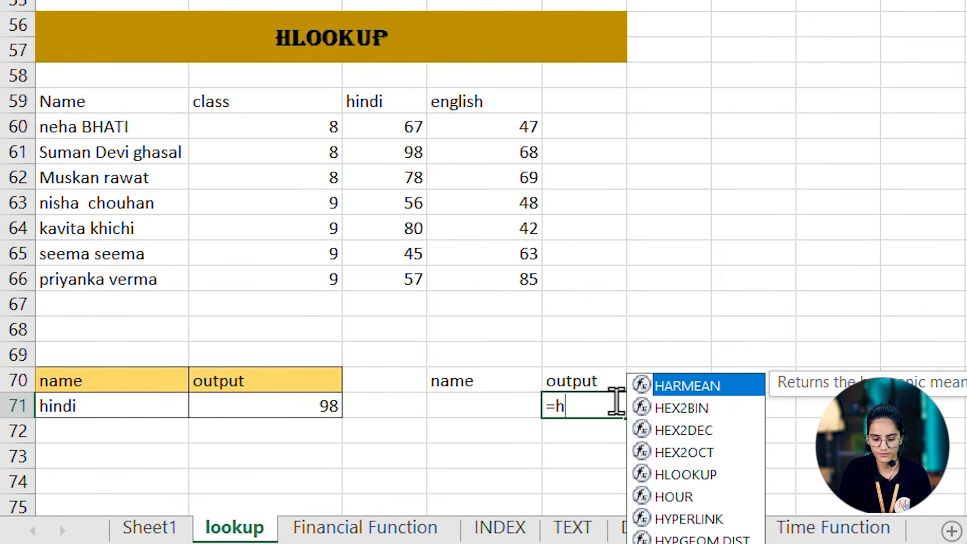
pyautogui.write('lo')
pyautogui.press('Tab')
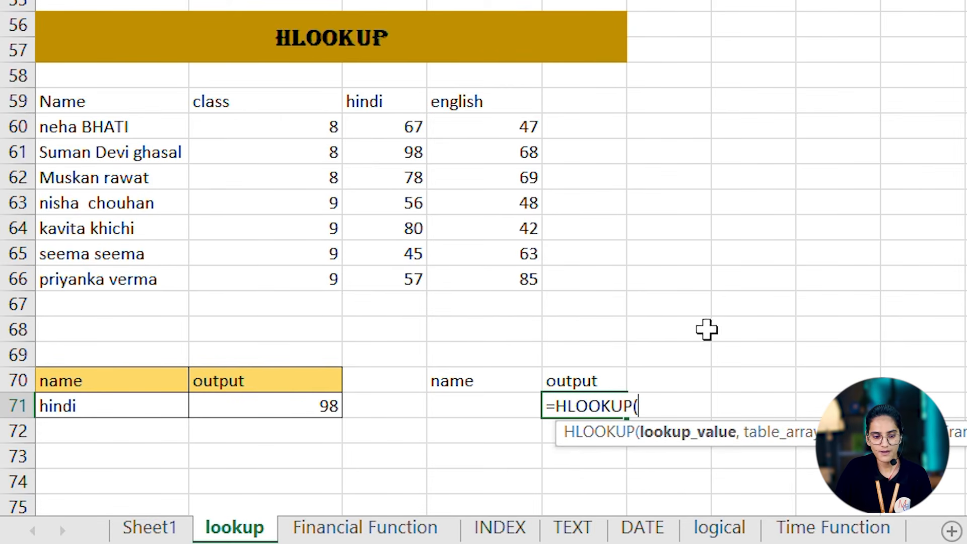
pyautogui.click(475, 401)
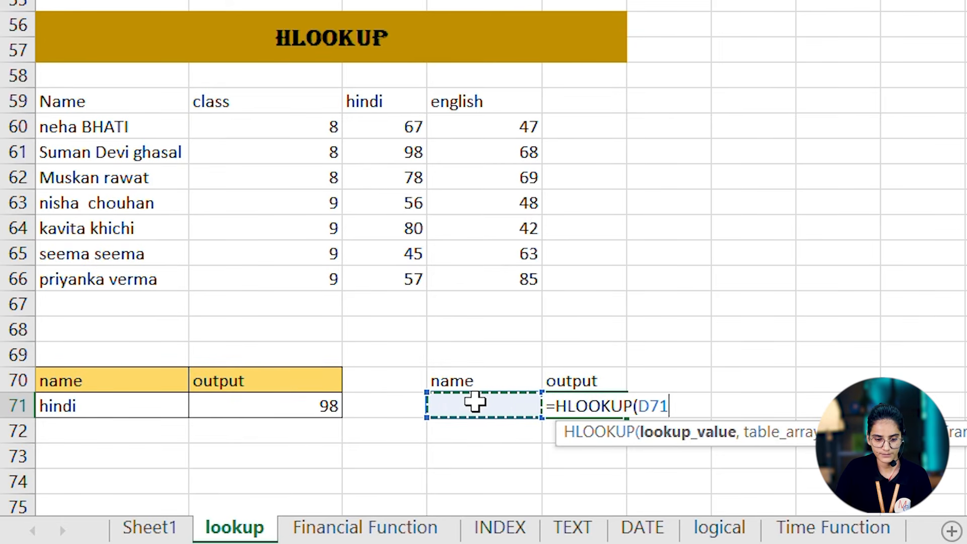
pyautogui.write(',')
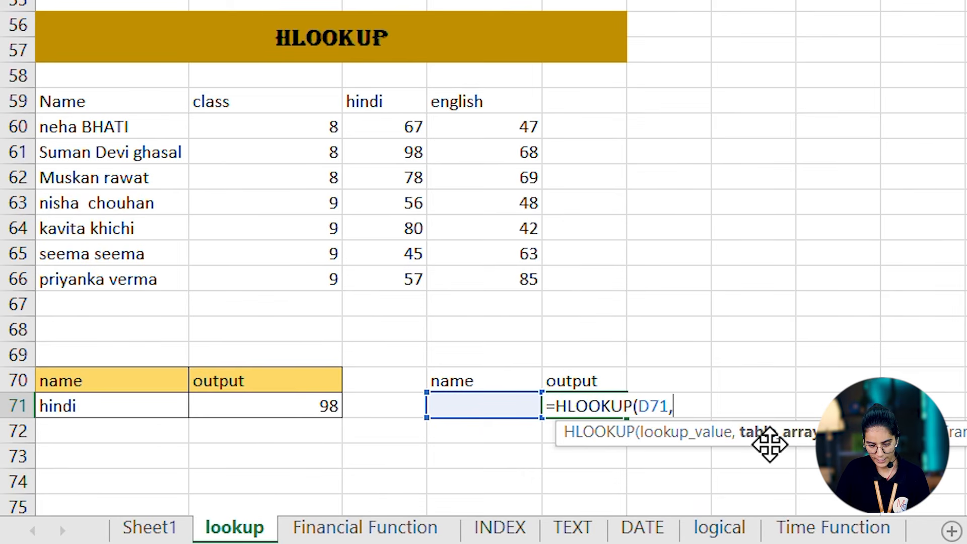
pyautogui.click(79, 105)
pyautogui.moveTo(79, 106); pyautogui.dragTo(522, 281)
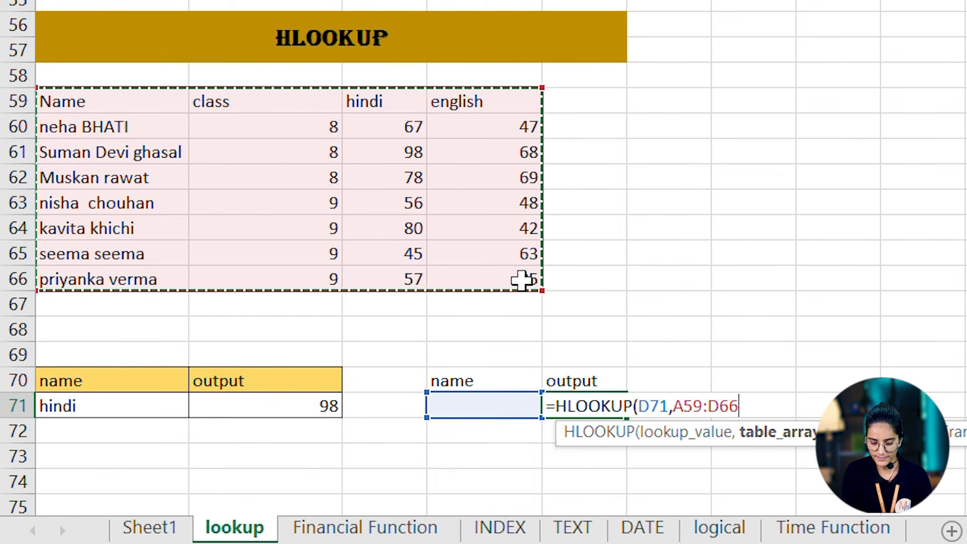
pyautogui.write(',')
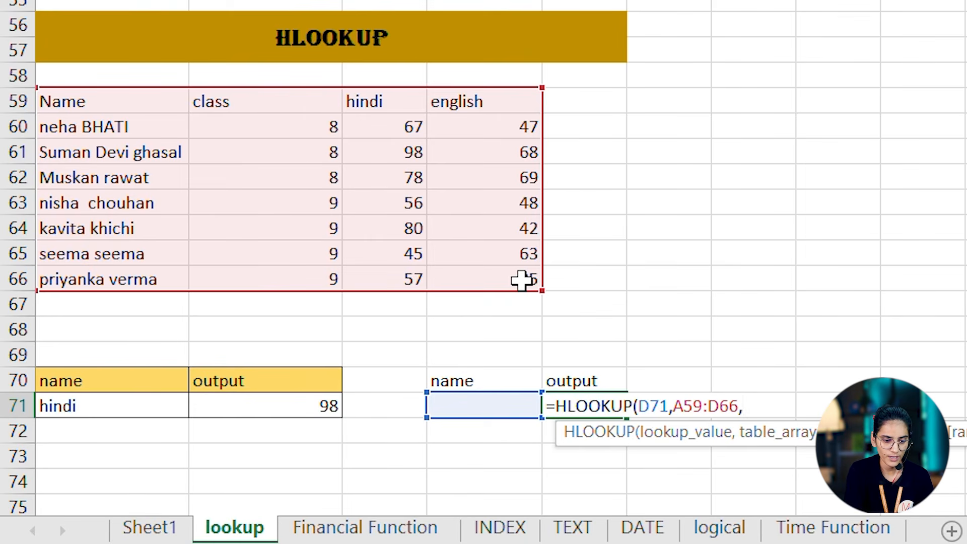
pyautogui.write('5')
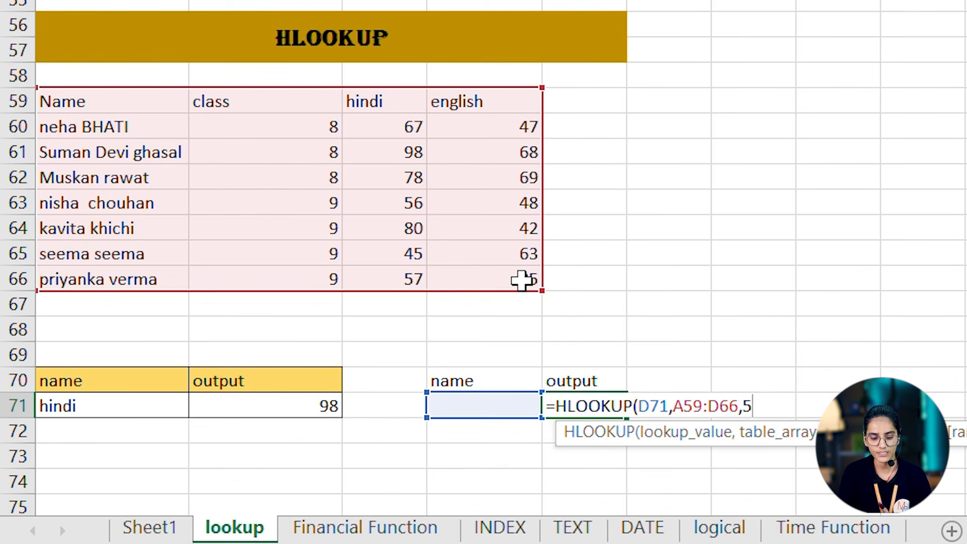
pyautogui.write(',0')
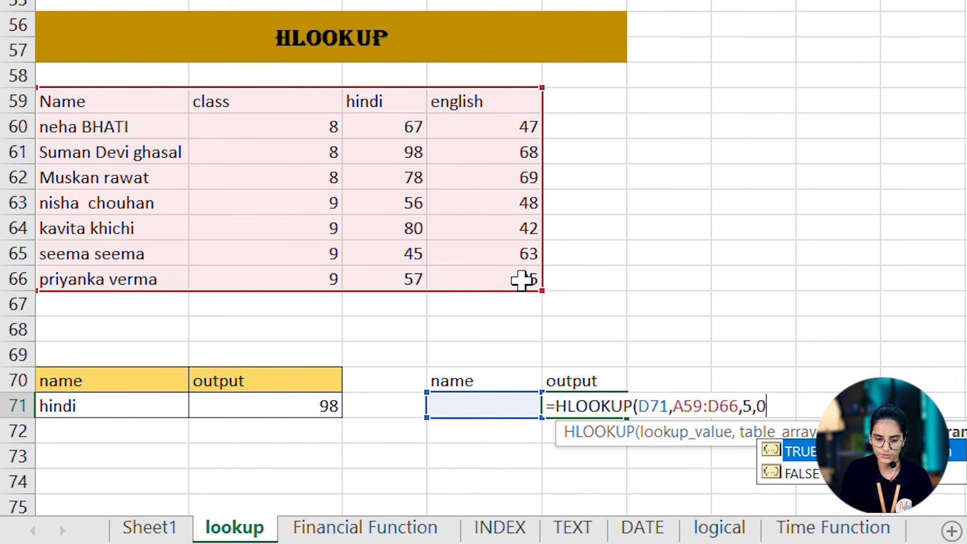
pyautogui.write(')')
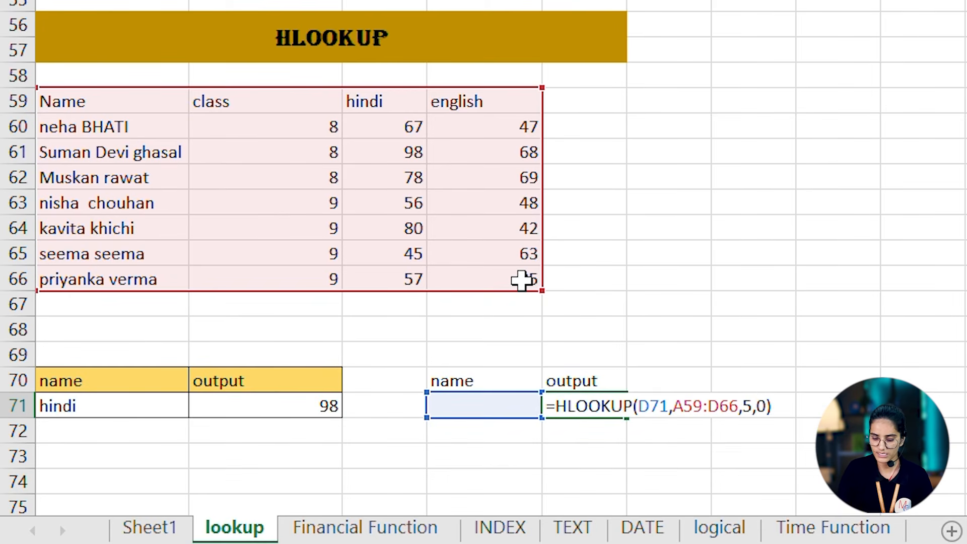
pyautogui.press('Return')
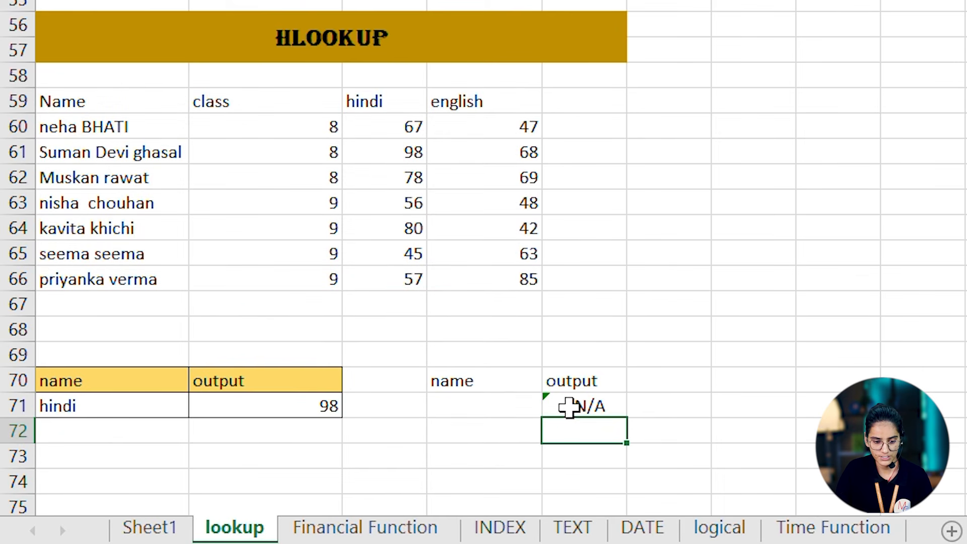
# - Enter the heading name as the lookup value in D71 of the second HLOOKUP example
pyautogui.click(464, 410)
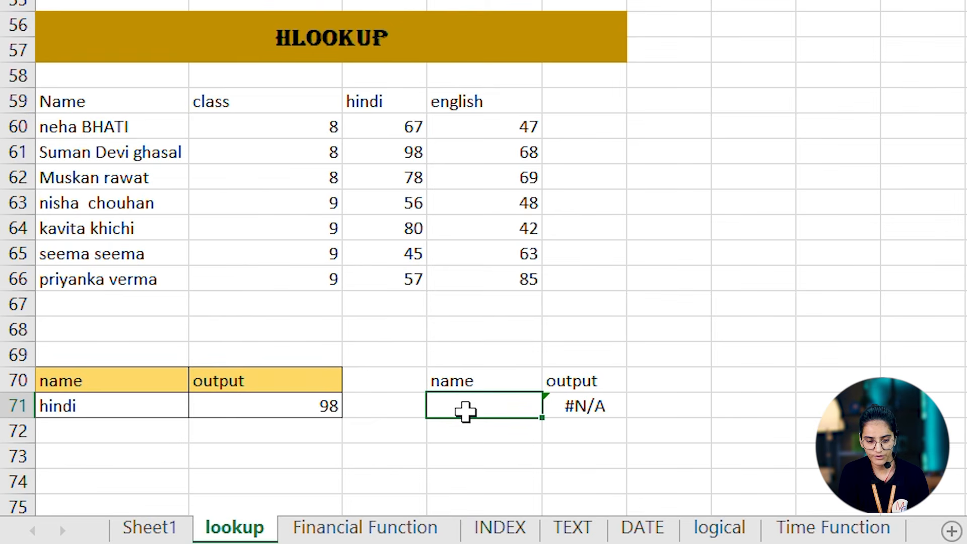
pyautogui.write('name')
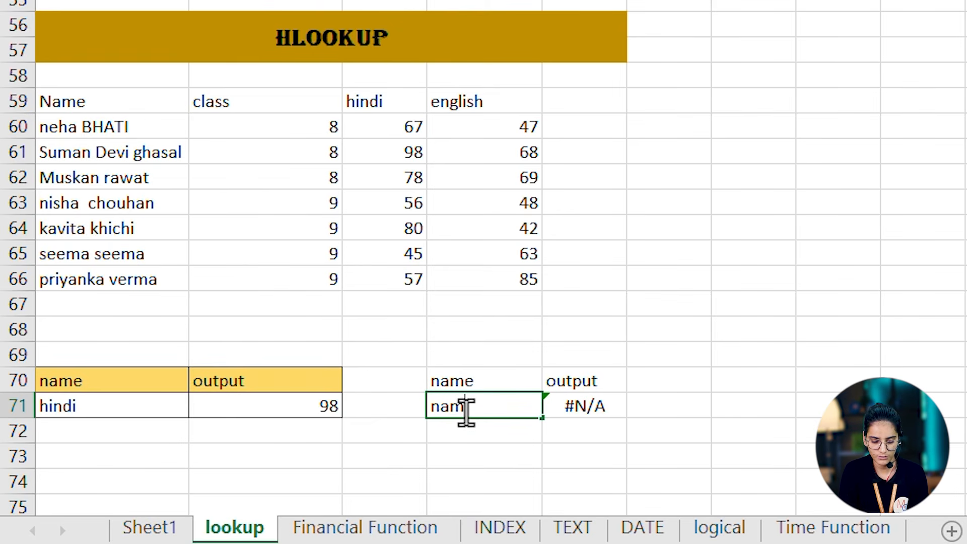
pyautogui.press('Return')
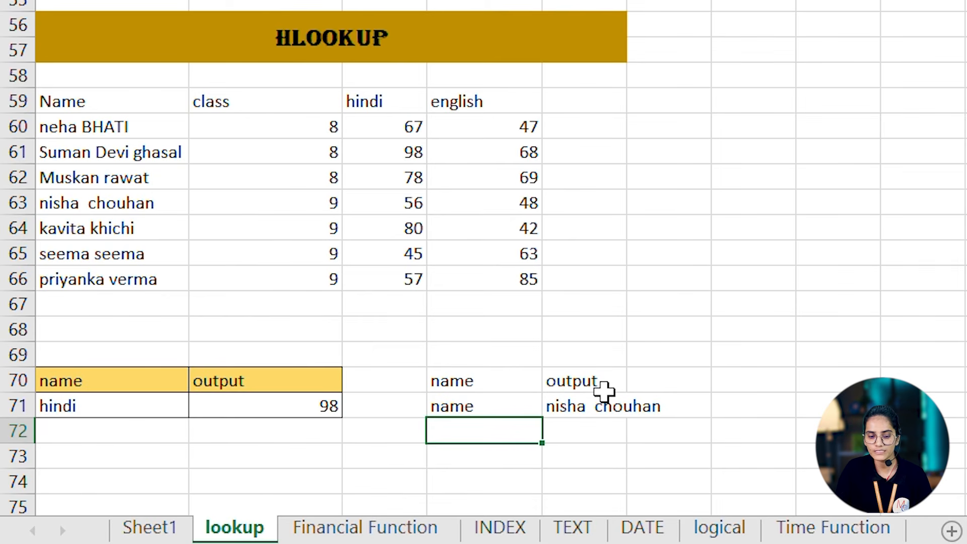
# - Replace the lookup value in D71 with the heading hindi
pyautogui.click(466, 407)
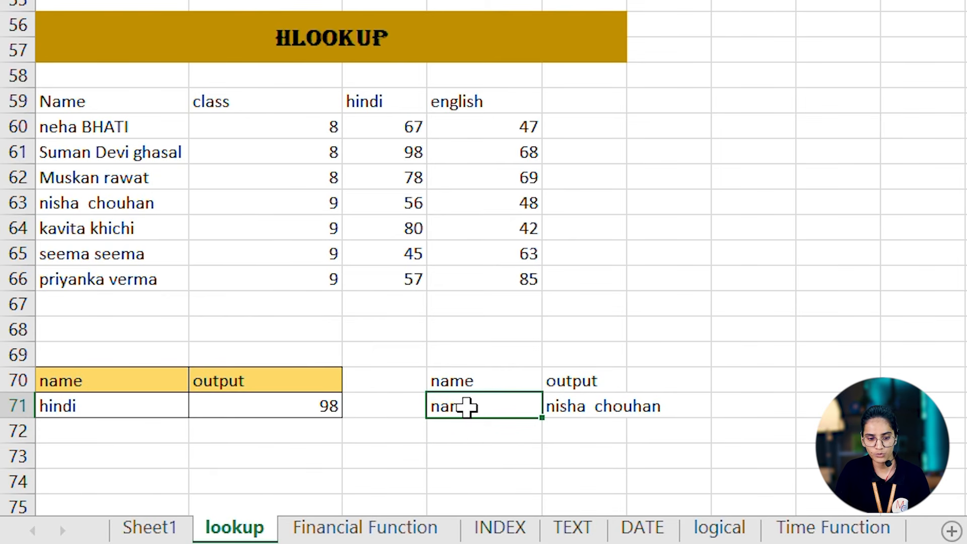
pyautogui.write('hindi')
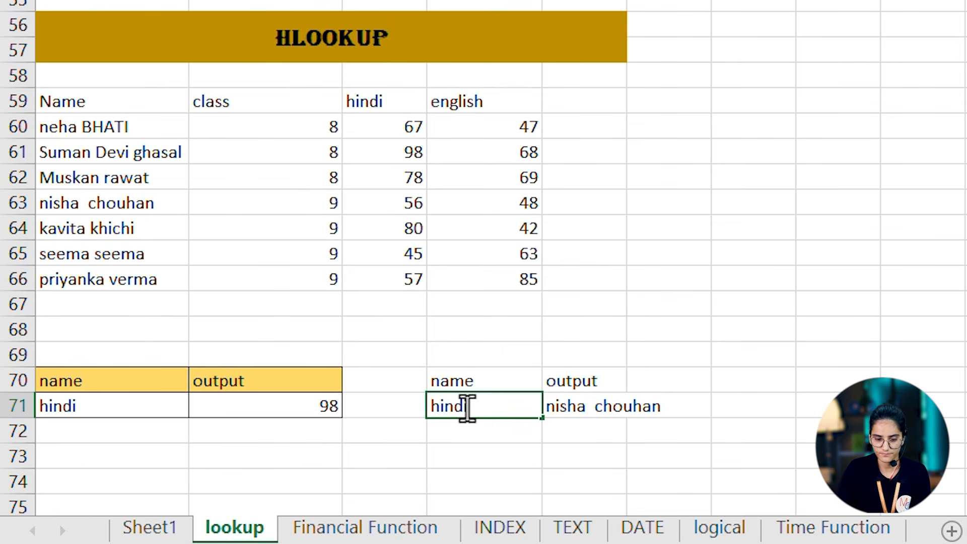
pyautogui.press('Return')
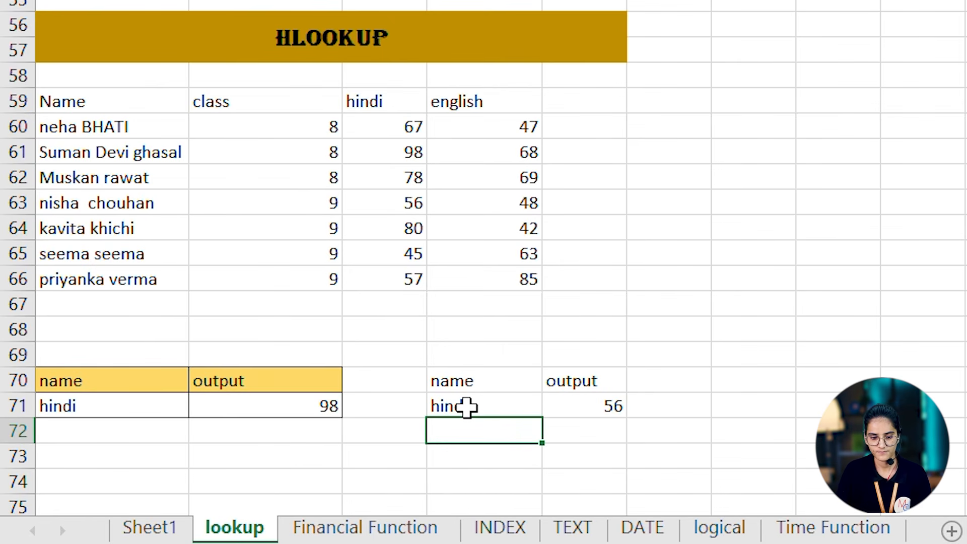